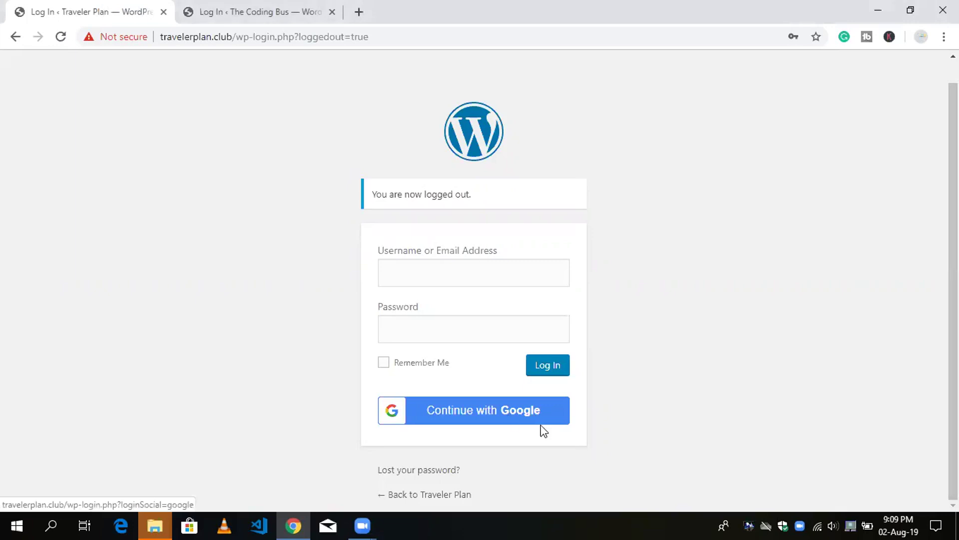
# Log in to Traveler Plan with Continue with Google, choosing the Google account
pyautogui.click(499, 409)
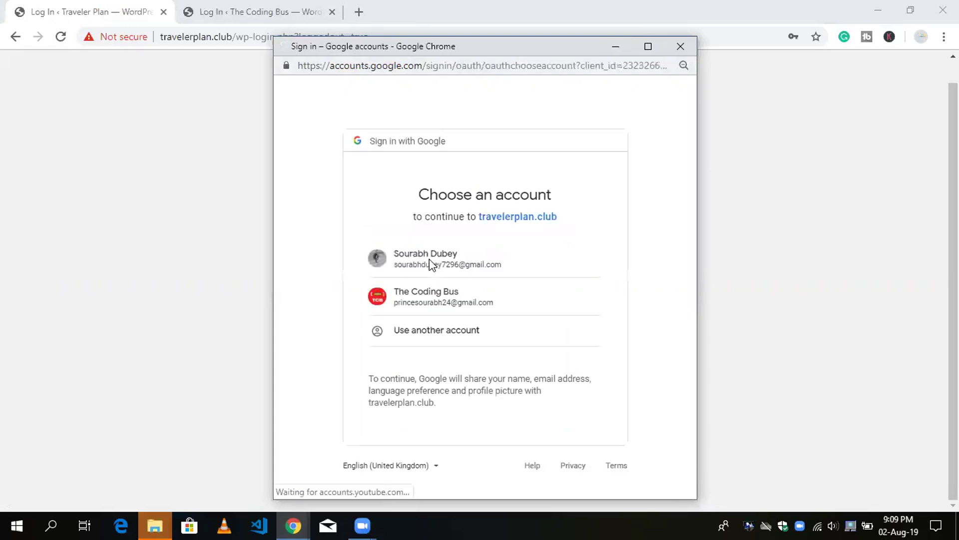
pyautogui.click(432, 264)
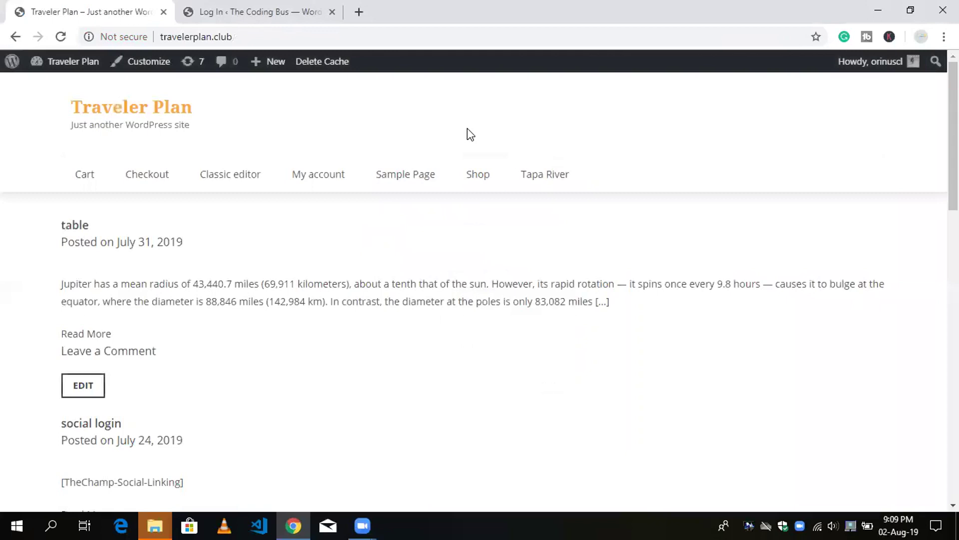
# Load the Traveler Plan /wp-admin Dashboard, then switch to The Coding Bus login tab
pyautogui.press('Return')
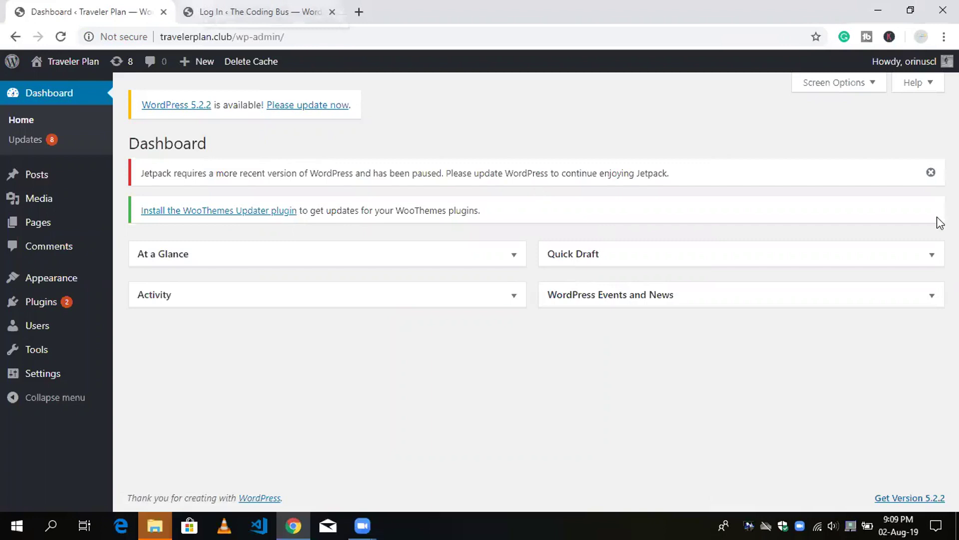
pyautogui.hotkey('ctrl', 'Tab')
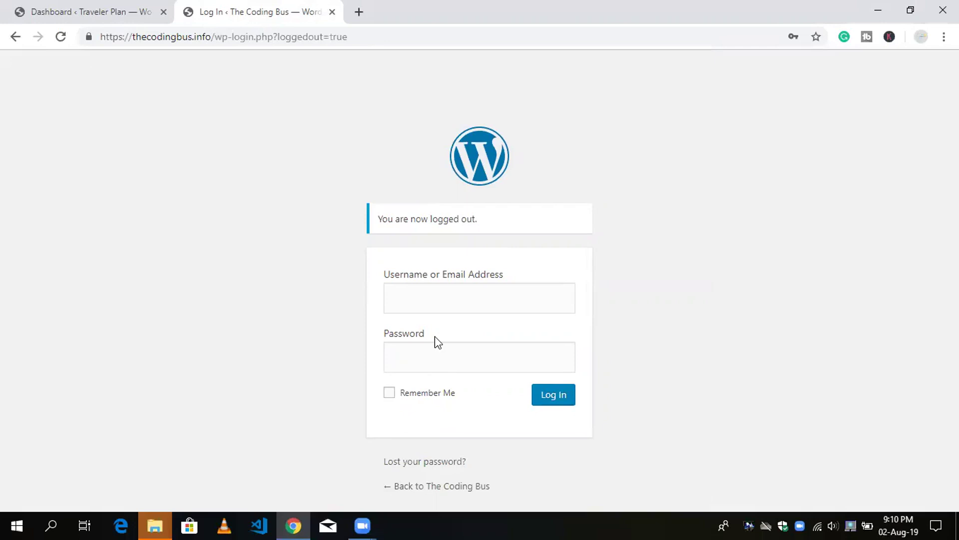
# Log in to The Coding Bus using the browser's saved login credentials
pyautogui.click(436, 306)
pyautogui.press('Return')
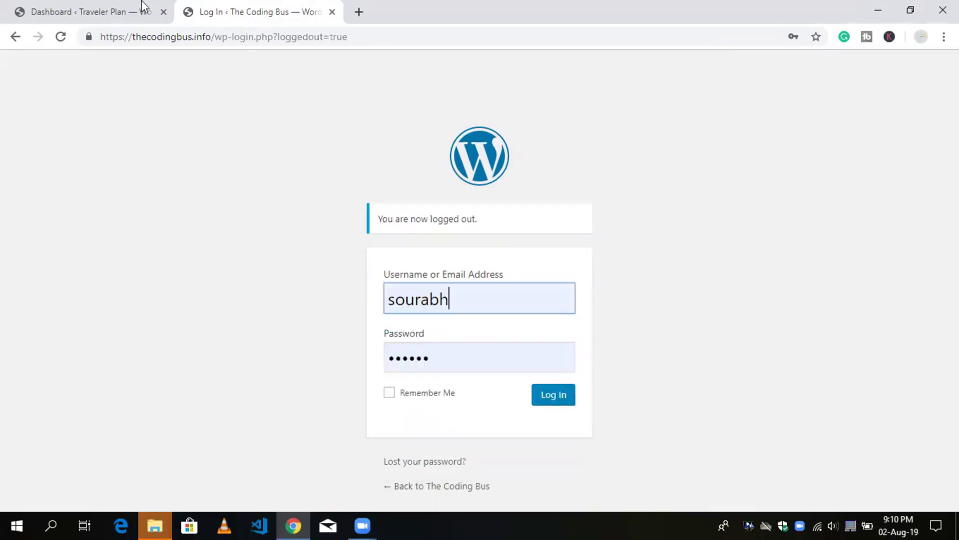
pyautogui.press('Return')
# Close the Traveler Plan Dashboard tab
pyautogui.click(166, 15)
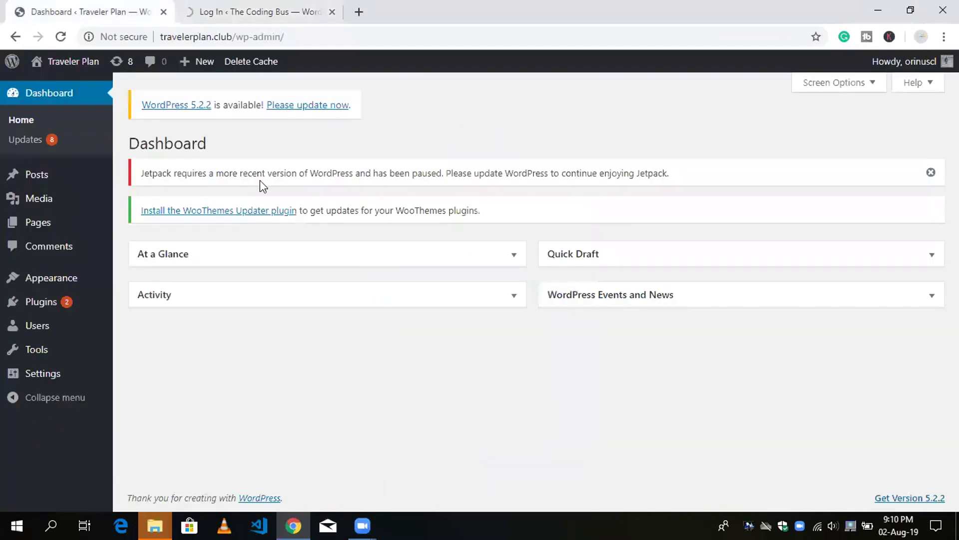
pyautogui.hotkey('ctrl', 'w')
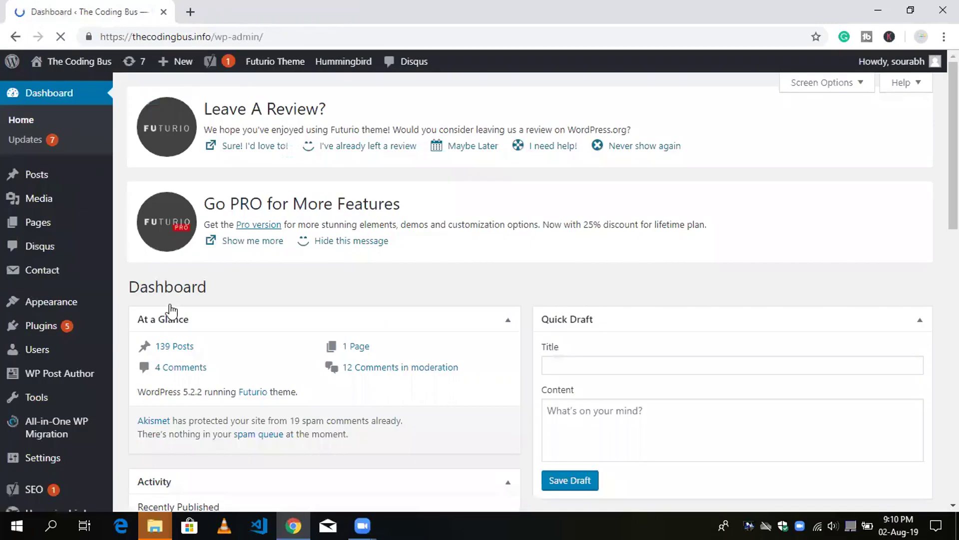
pyautogui.scroll(-1, 171, 311)
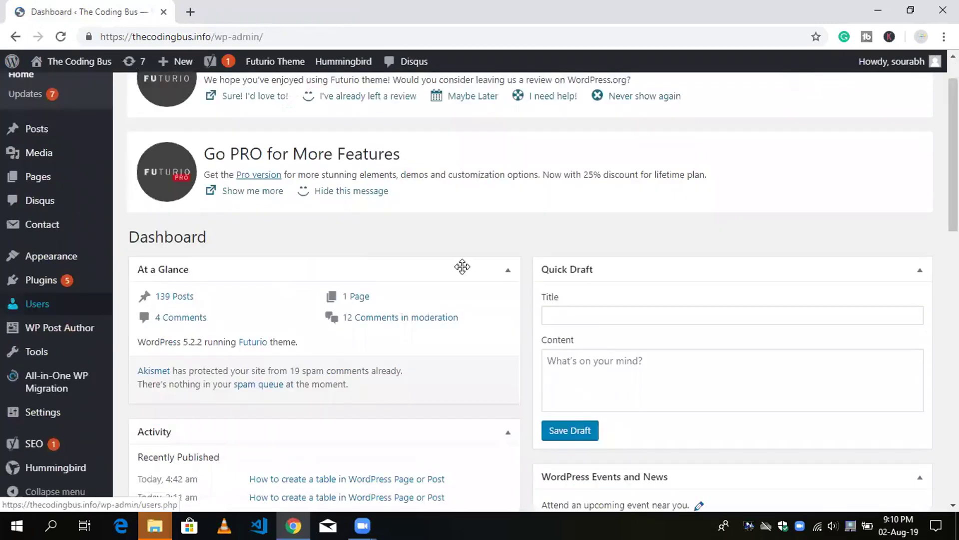
# Search Plugins > Add New for 'nextendweb'
pyautogui.moveTo(41, 280)
pyautogui.click(141, 301)
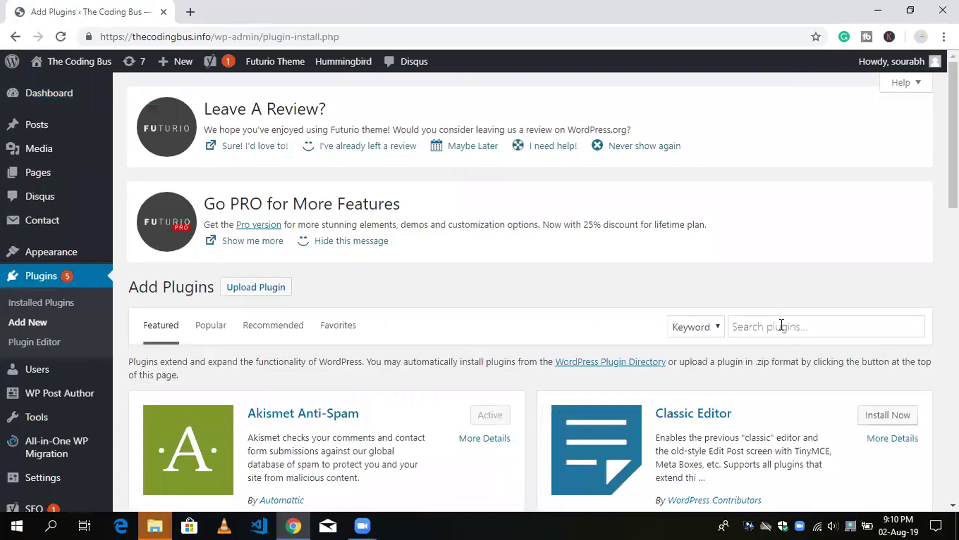
pyautogui.click(782, 326)
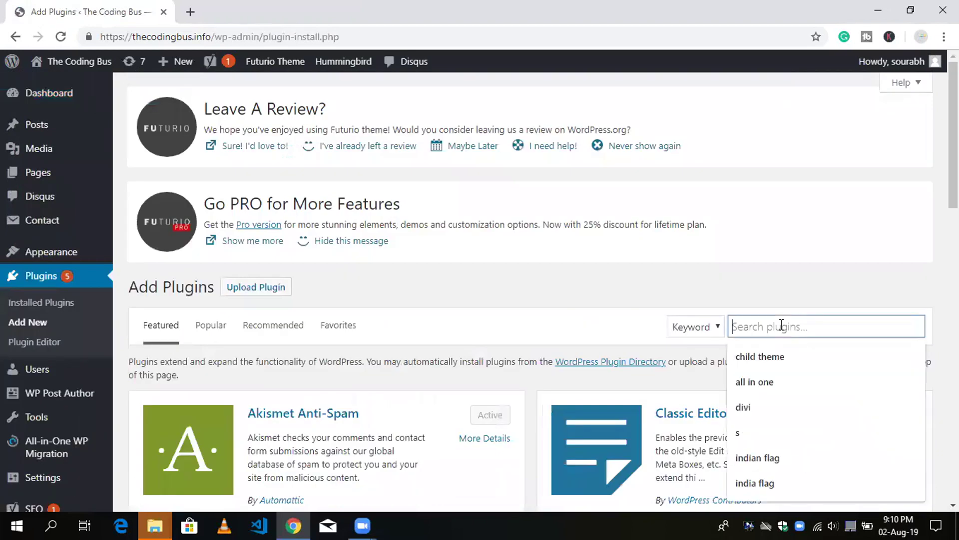
pyautogui.write('nex')
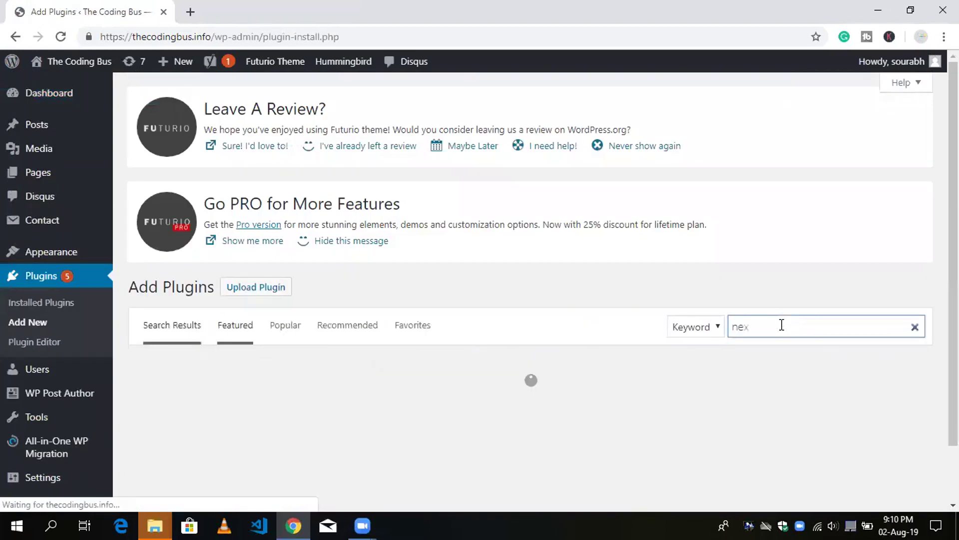
pyautogui.write('tendweb')
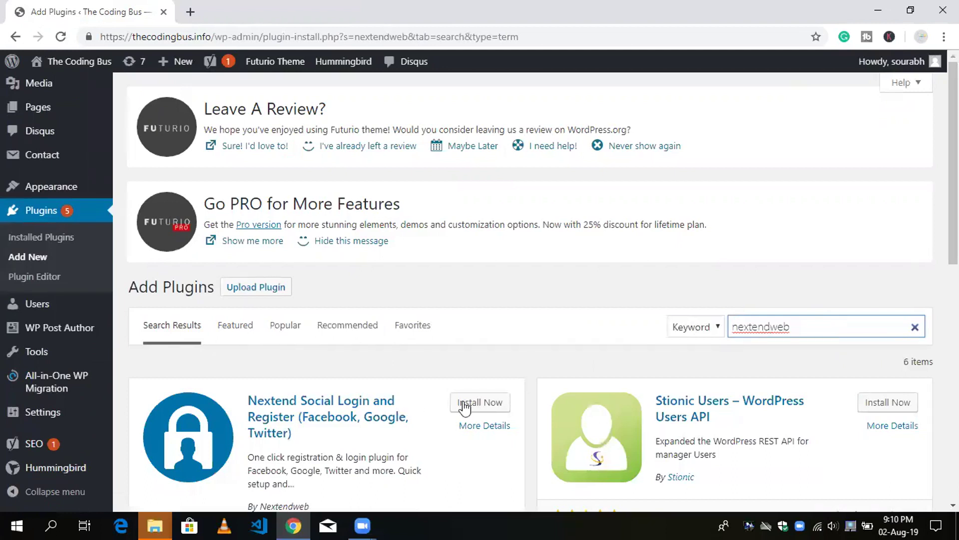
# Install and activate the Nextend Social Login plugin
pyautogui.click(465, 406)
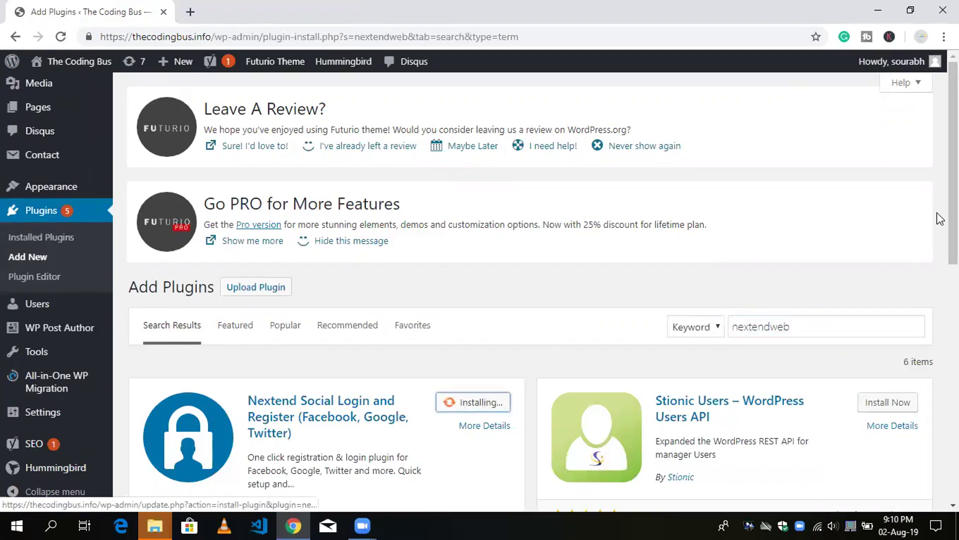
pyautogui.scroll(-1, 941, 272)
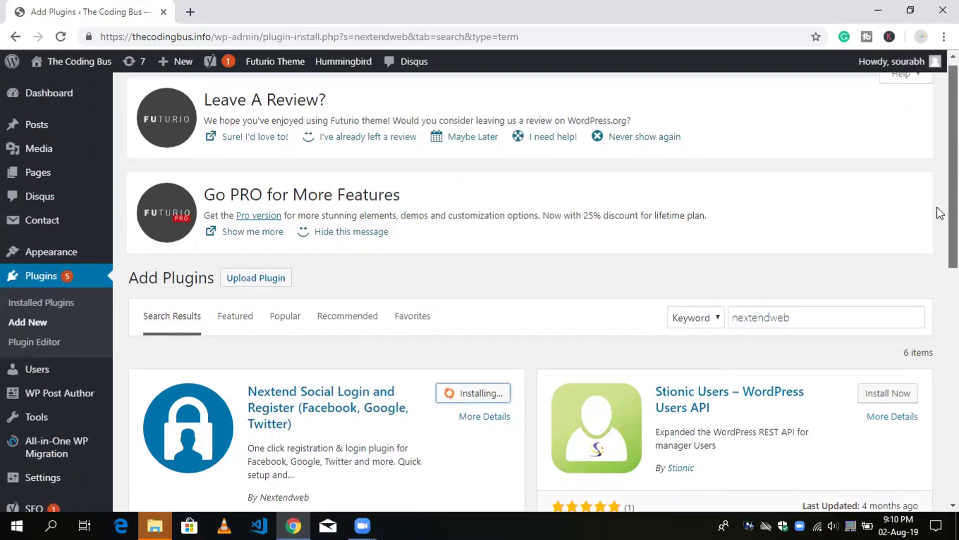
pyautogui.scroll(-5, 940, 212)
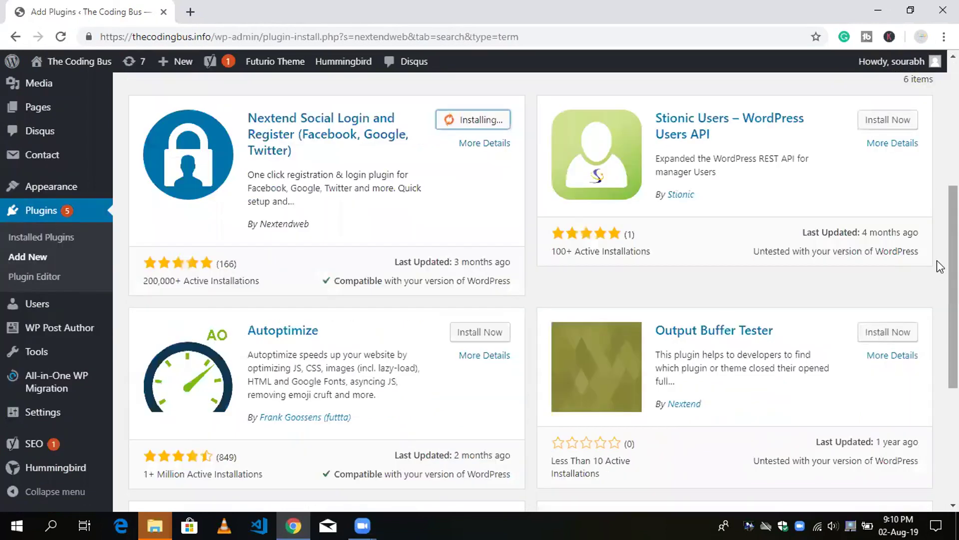
pyautogui.scroll(1, 202, 275)
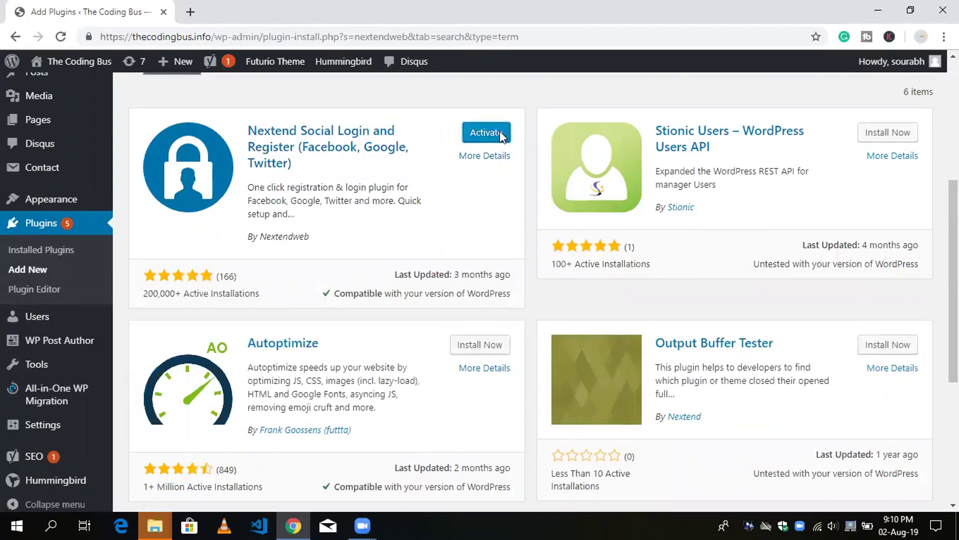
pyautogui.click(499, 134)
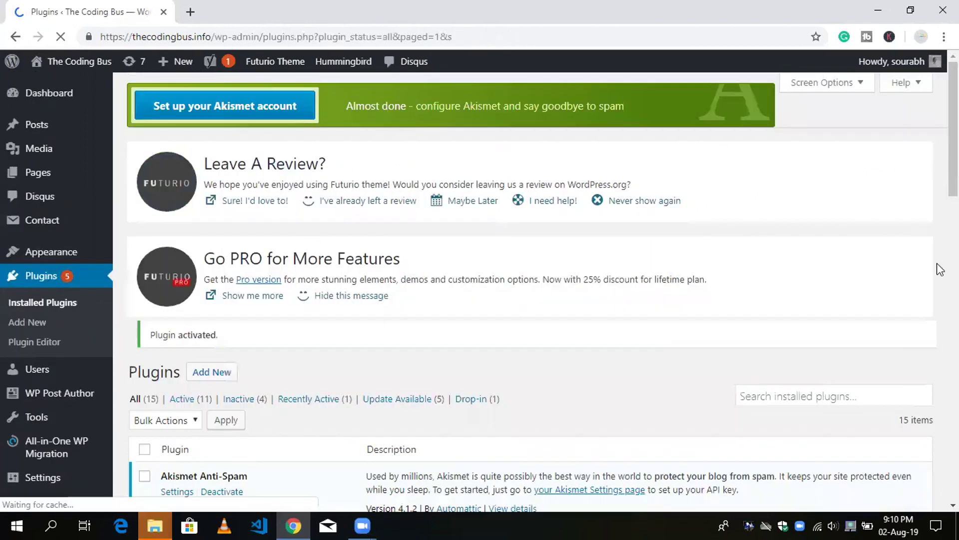
# Open Settings > Nextend Social Login from the admin sidebar
pyautogui.scroll(-1, 940, 283)
pyautogui.scroll(-4, 939, 283)
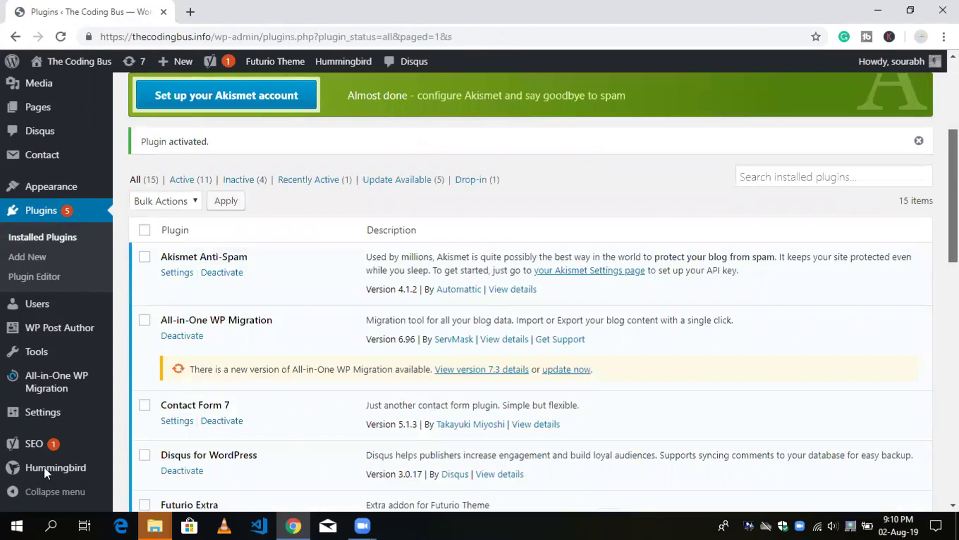
pyautogui.scroll(-8, 45, 411)
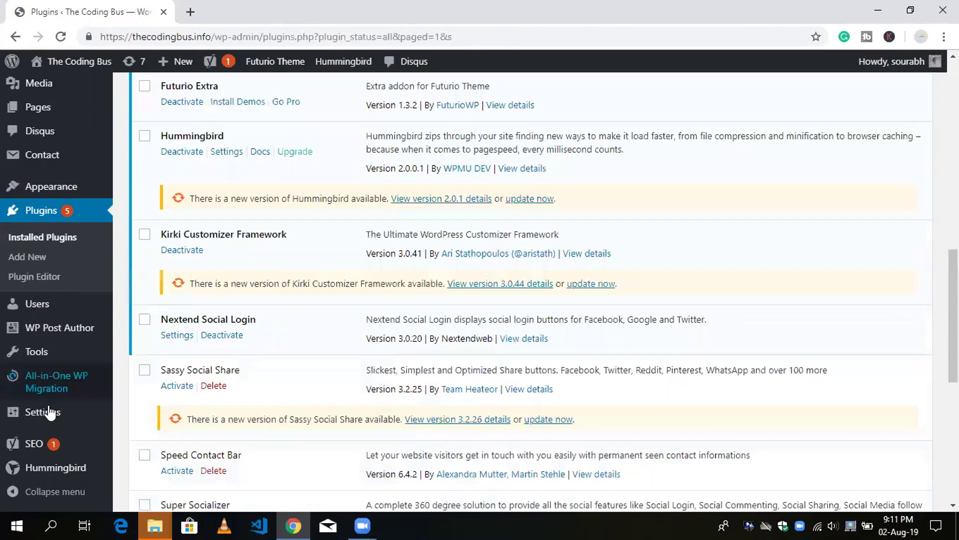
pyautogui.moveTo(50, 412)
pyautogui.click(159, 433)
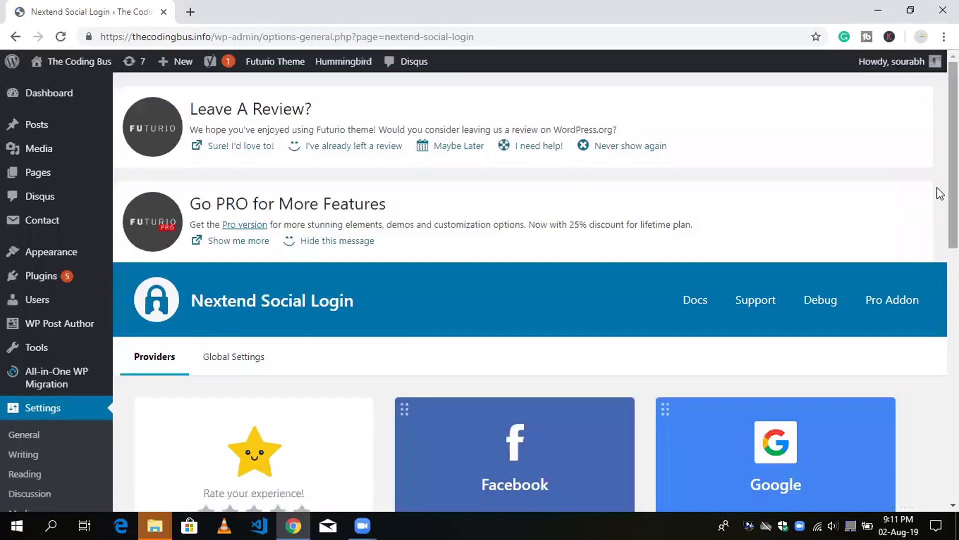
# Disable and then re-enable the Google provider card on the Providers tab
pyautogui.scroll(-2, 940, 193)
pyautogui.scroll(-4, 940, 308)
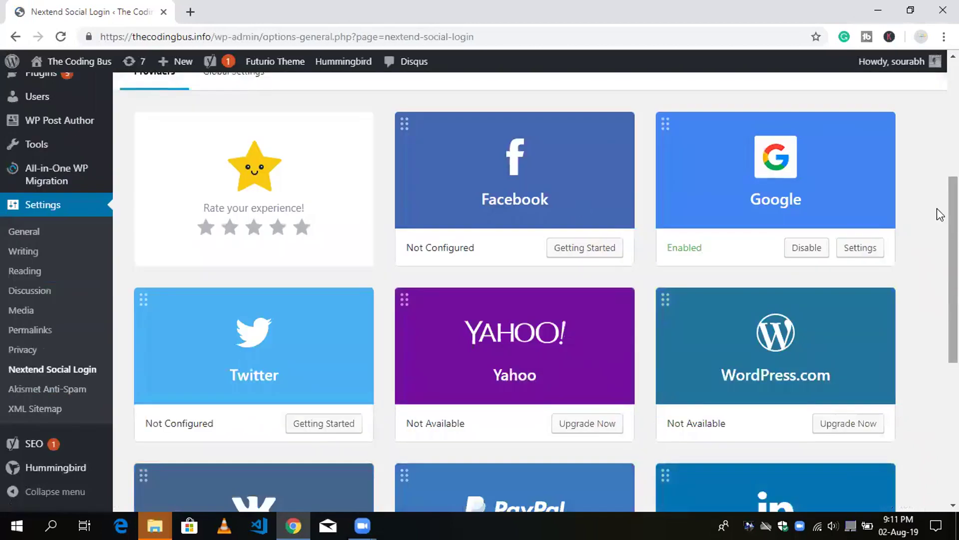
pyautogui.scroll(-3, 940, 366)
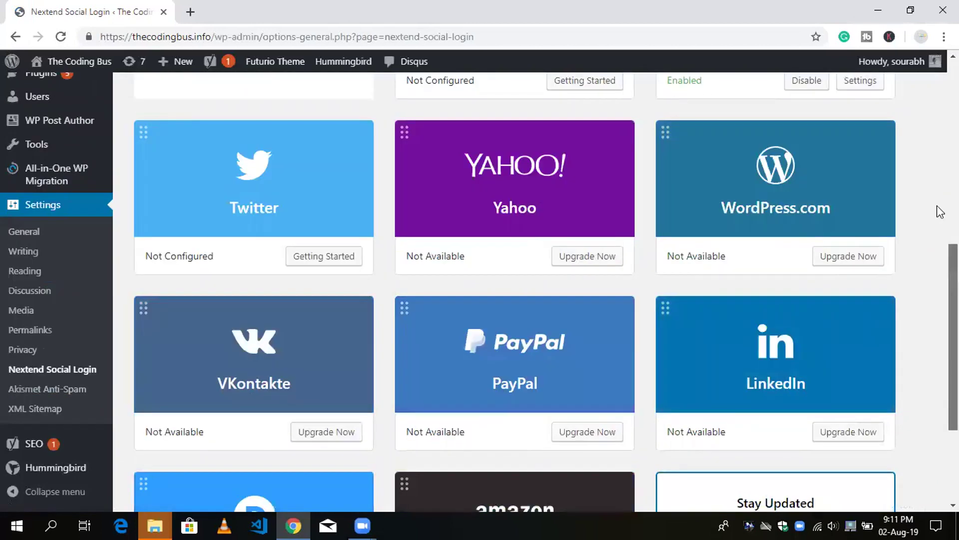
pyautogui.scroll(4, 937, 210)
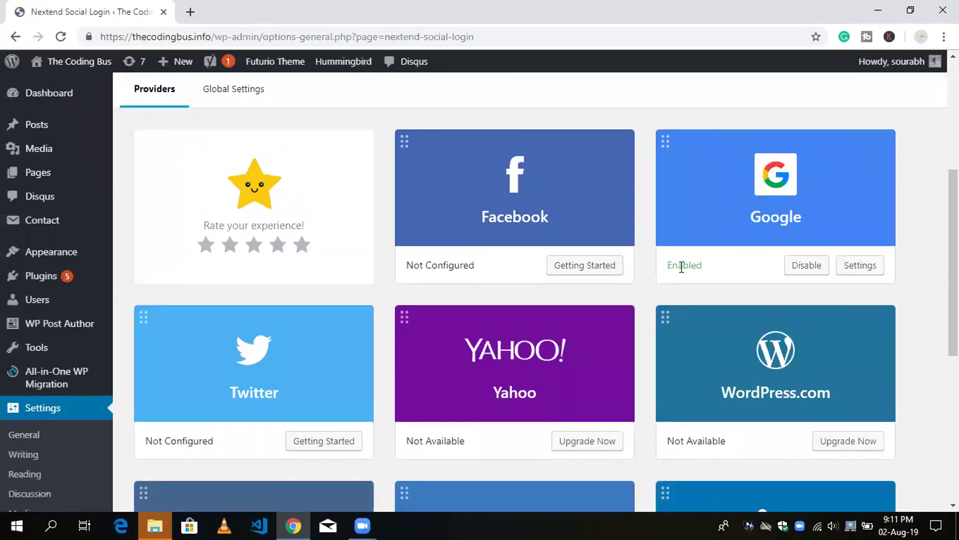
pyautogui.click(806, 266)
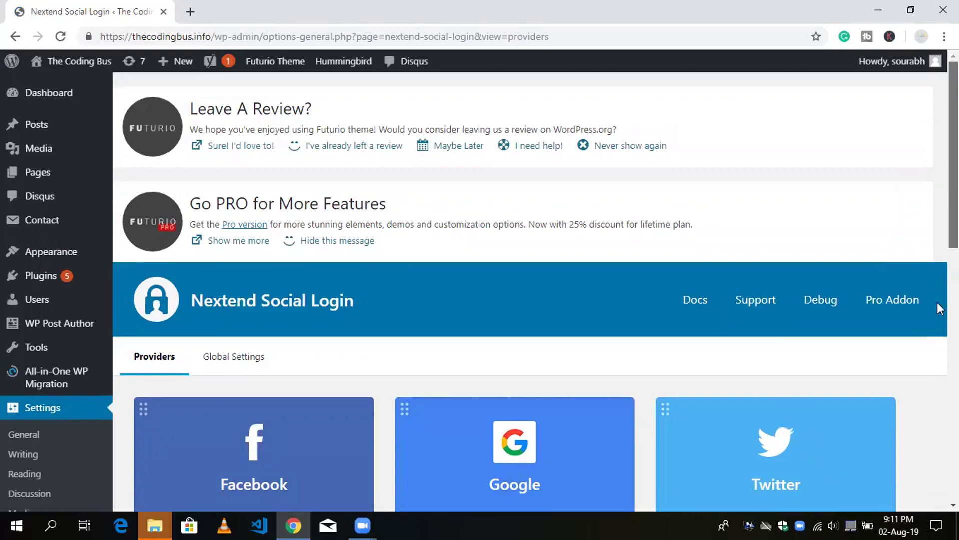
pyautogui.scroll(-5, 939, 309)
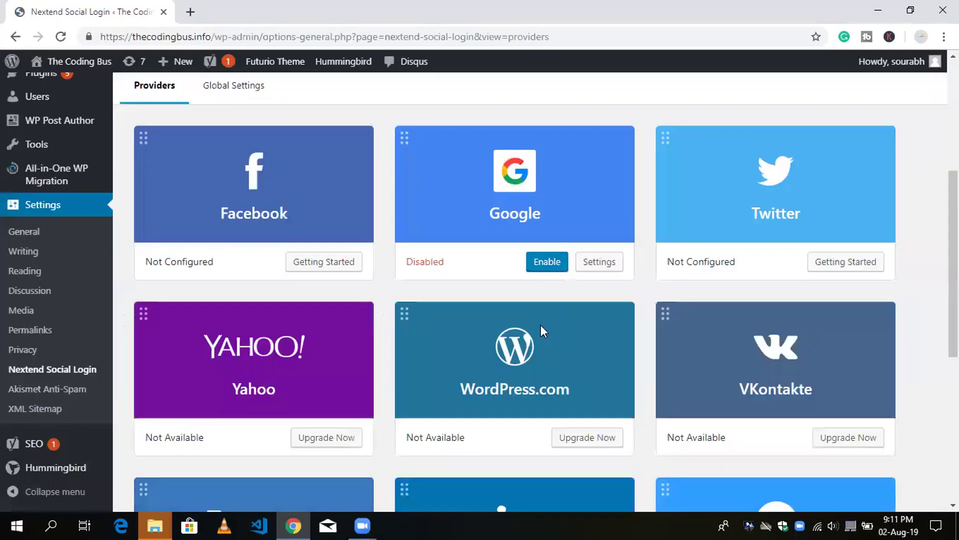
pyautogui.click(544, 265)
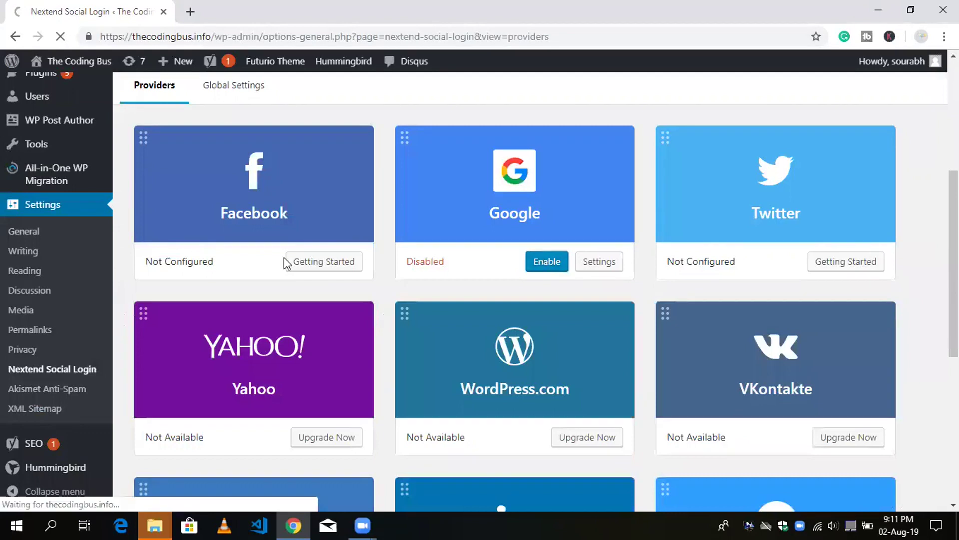
# Check the Google provider's Works Fine - Enabled status and client fields, then view Getting Started
pyautogui.click(601, 263)
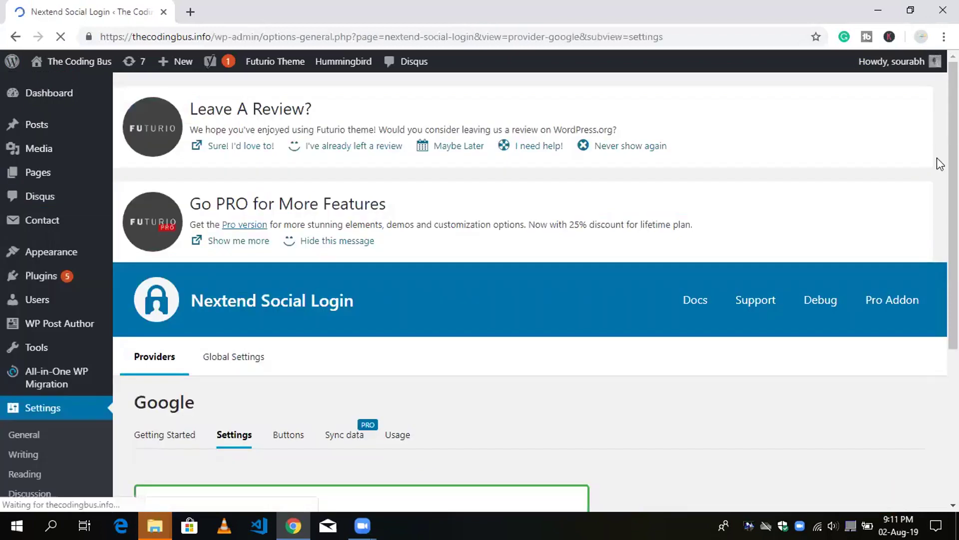
pyautogui.scroll(-5, 941, 186)
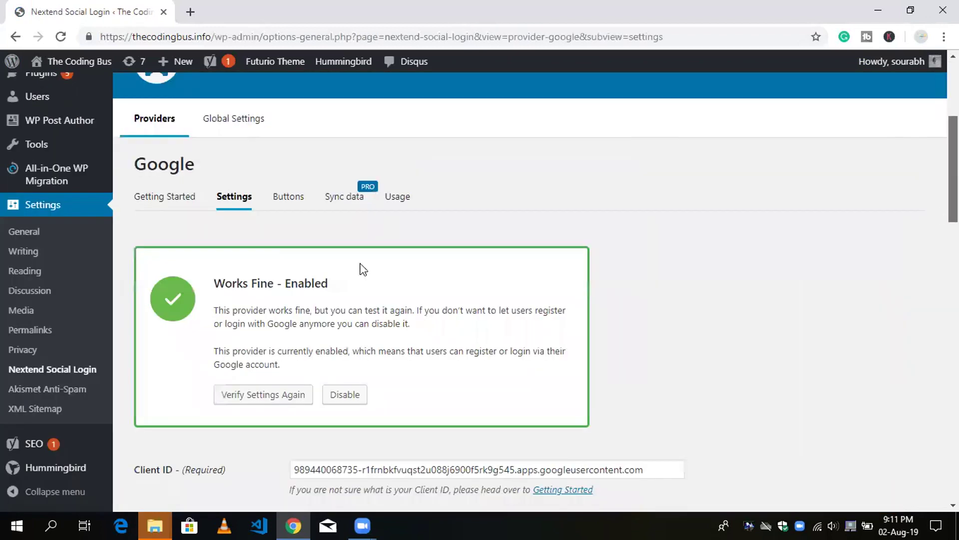
pyautogui.scroll(-1, 325, 315)
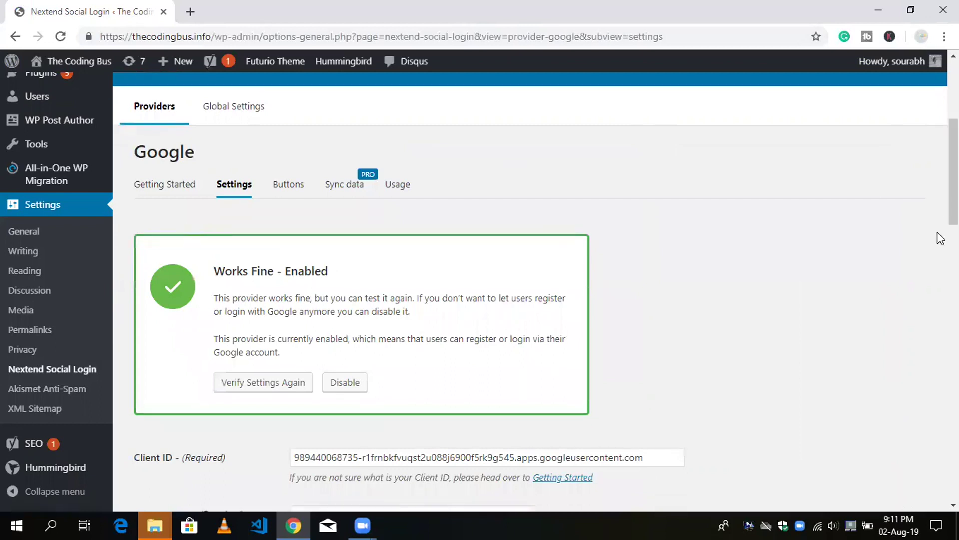
pyautogui.scroll(-1, 938, 217)
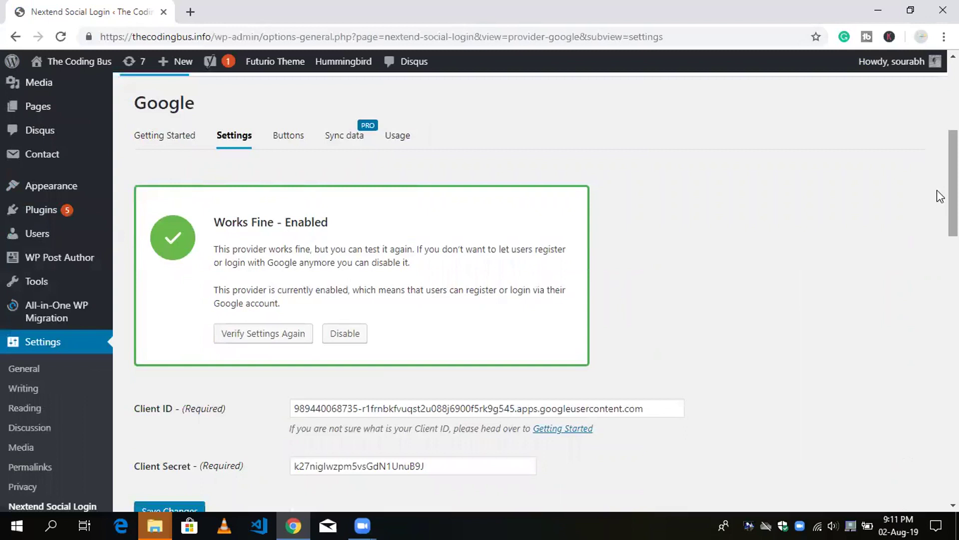
pyautogui.scroll(1, 938, 200)
pyautogui.scroll(1, 166, 229)
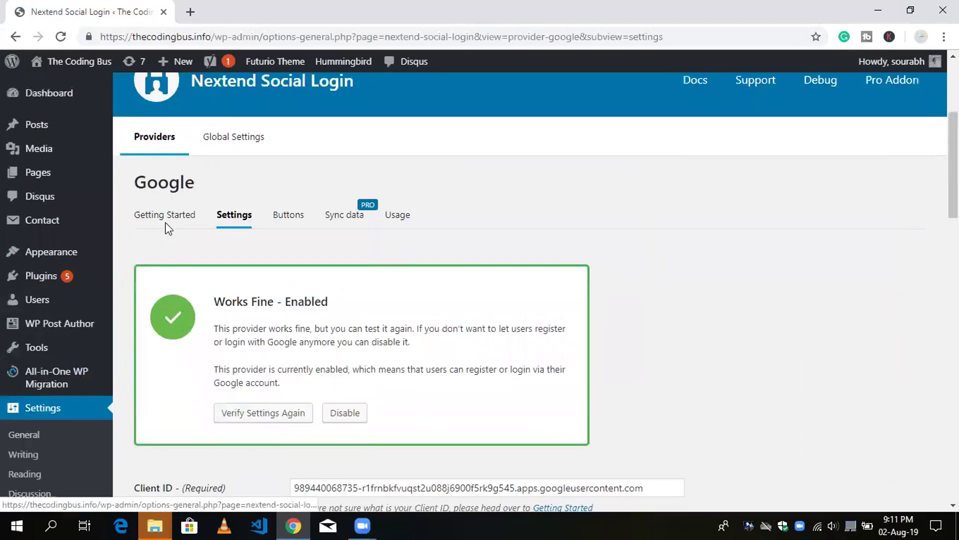
pyautogui.click(166, 223)
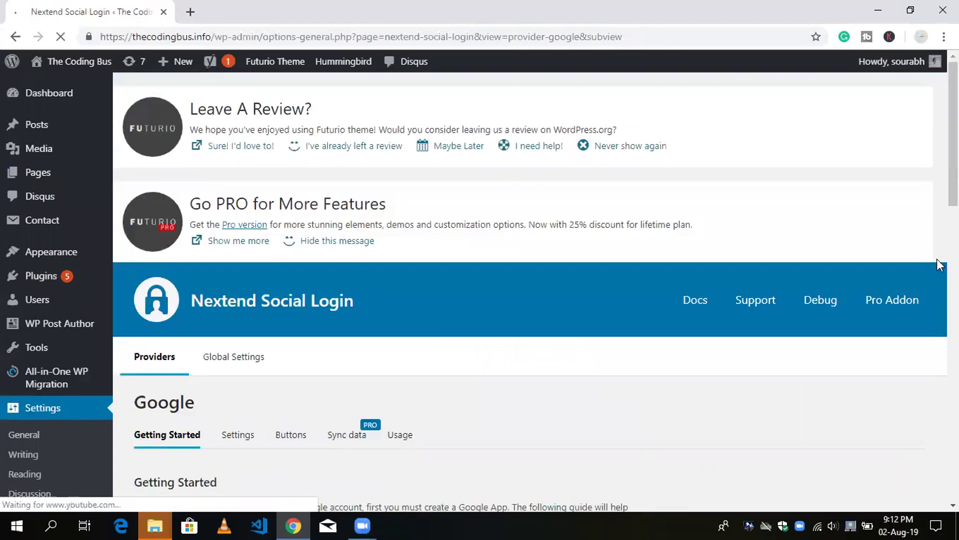
# Scroll the Create Google App steps and open console.developers.google.com/apis in a new tab
pyautogui.scroll(-4, 677, 315)
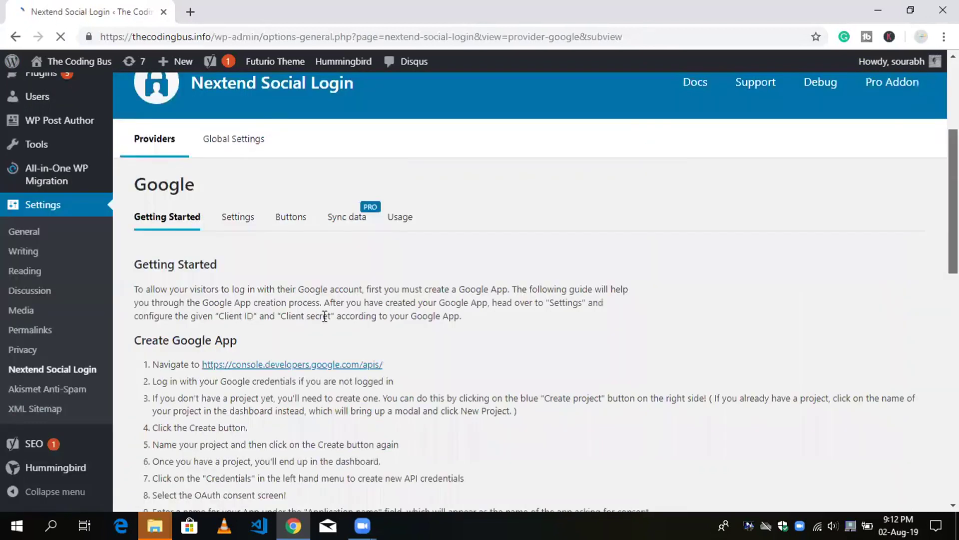
pyautogui.scroll(-3, 300, 379)
pyautogui.scroll(-2, 292, 409)
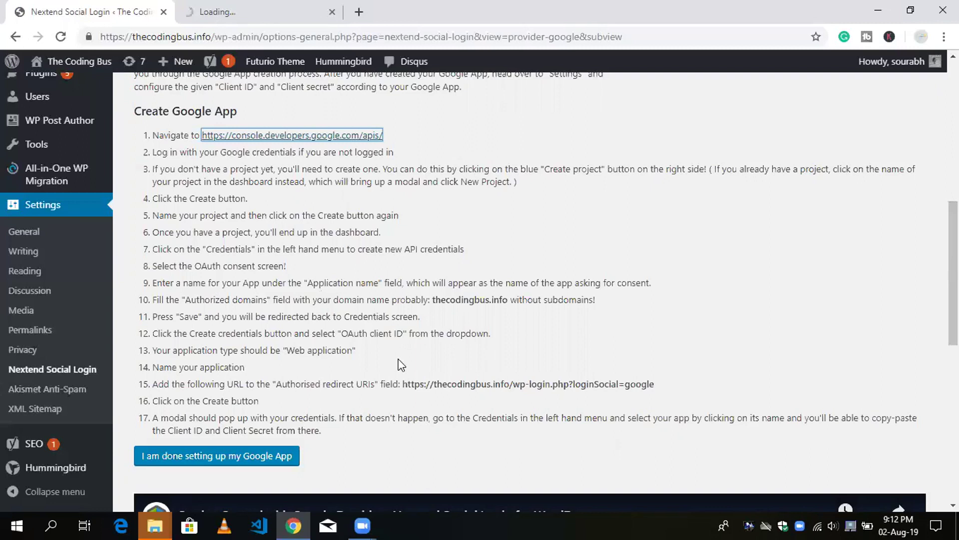
pyautogui.click(243, 6)
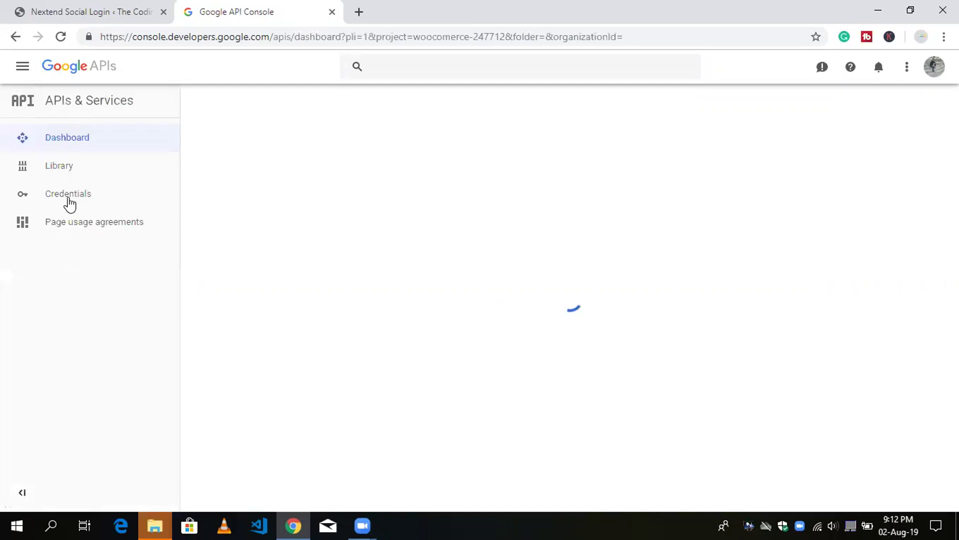
# Go to the Credentials page of the woocomerce project in Google API Console
pyautogui.click(70, 195)
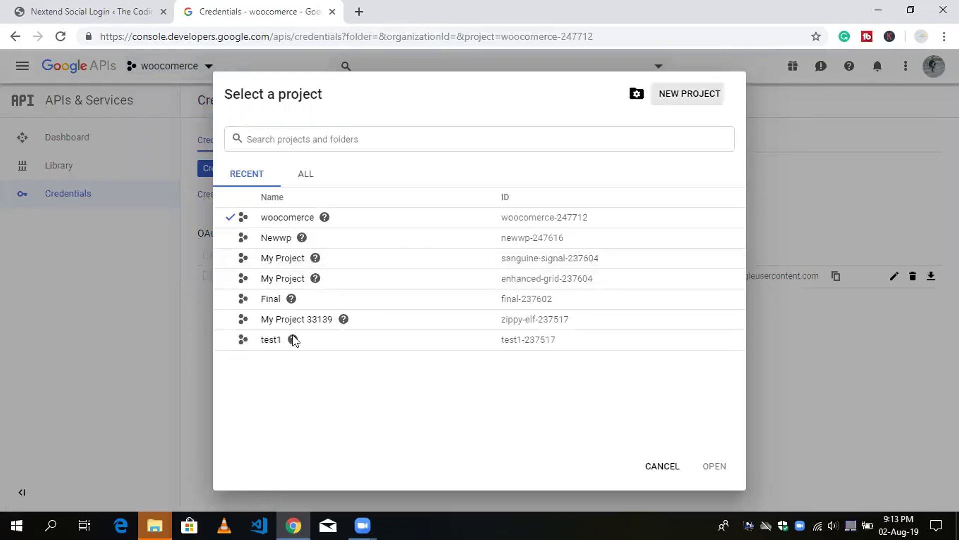
# Create a new project with the default name My Project 56796 and switch to it
pyautogui.press('Return')
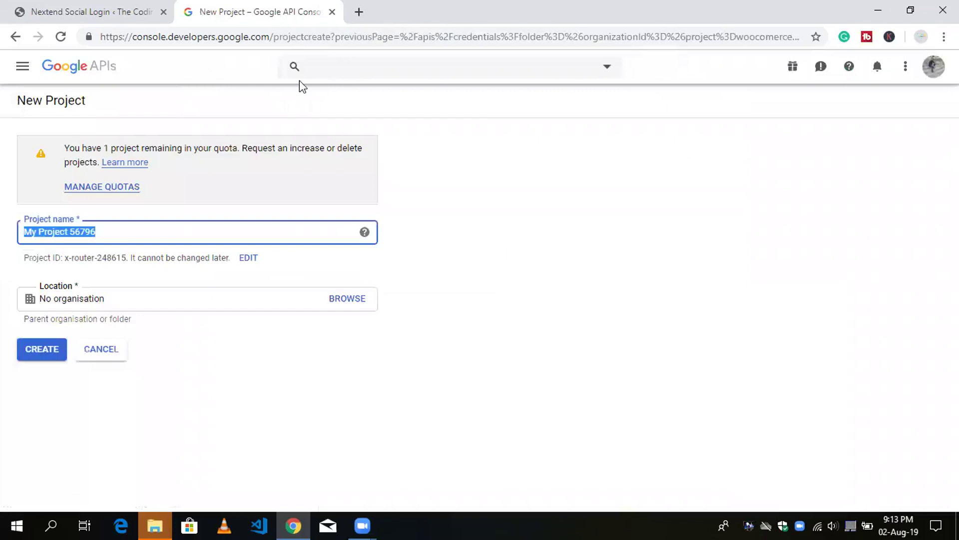
pyautogui.click(586, 145)
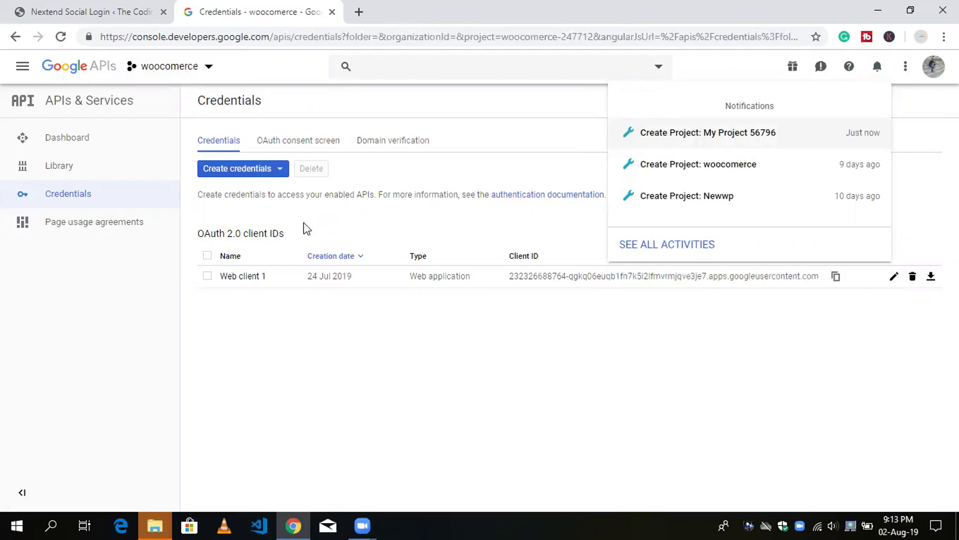
pyautogui.click(307, 229)
pyautogui.hotkey('ctrl', 'o')
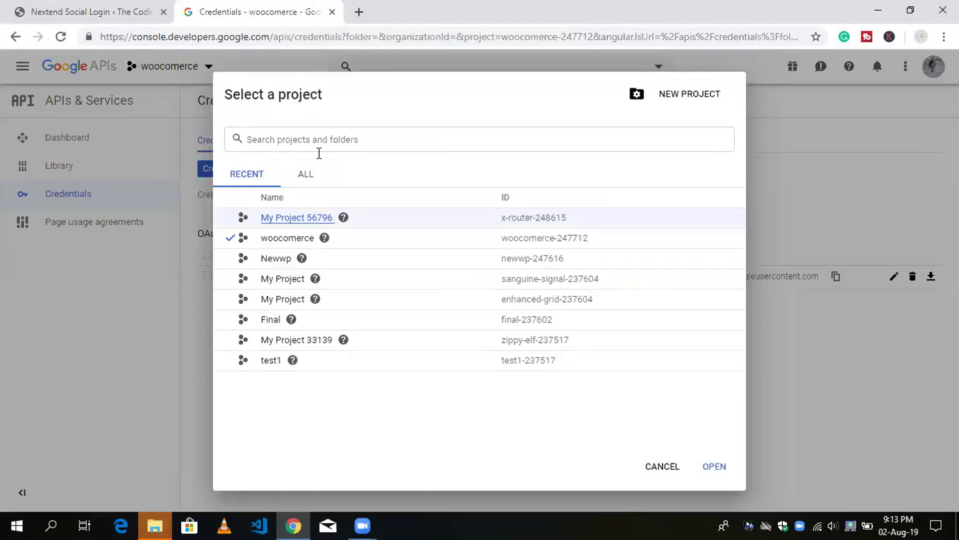
pyautogui.press('Return')
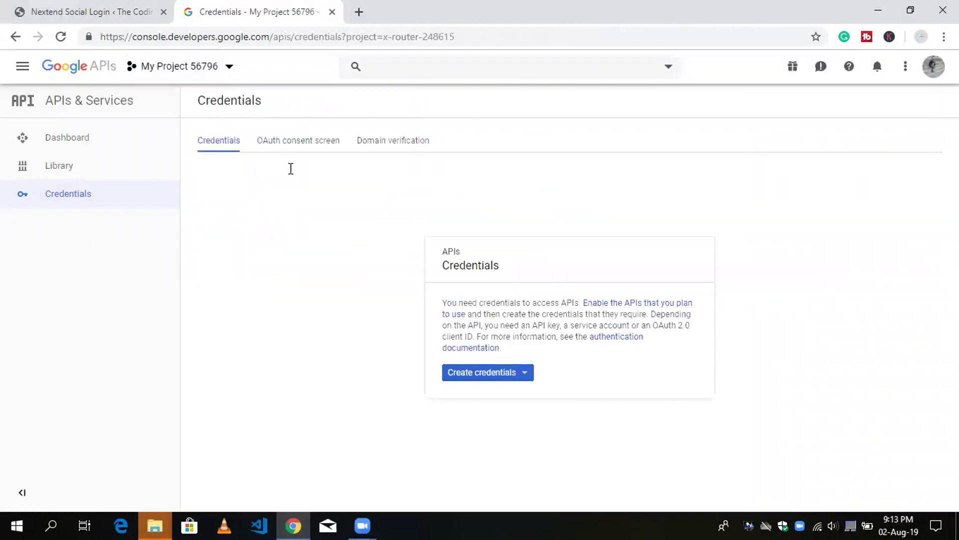
# Check the WordPress setup guide, then start creating an OAuth client ID under Create credentials
pyautogui.hotkey('ctrl', 'shift', 'Tab')
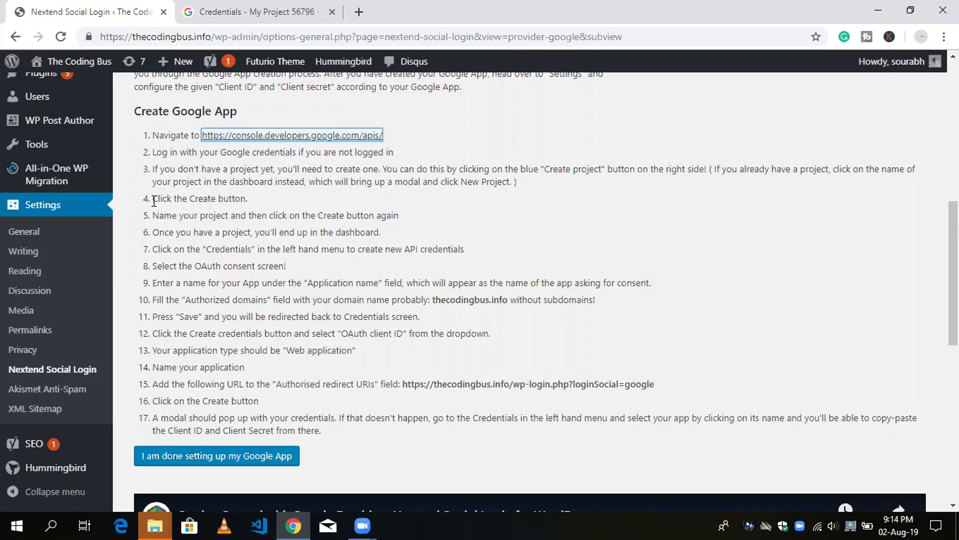
pyautogui.click(173, 220)
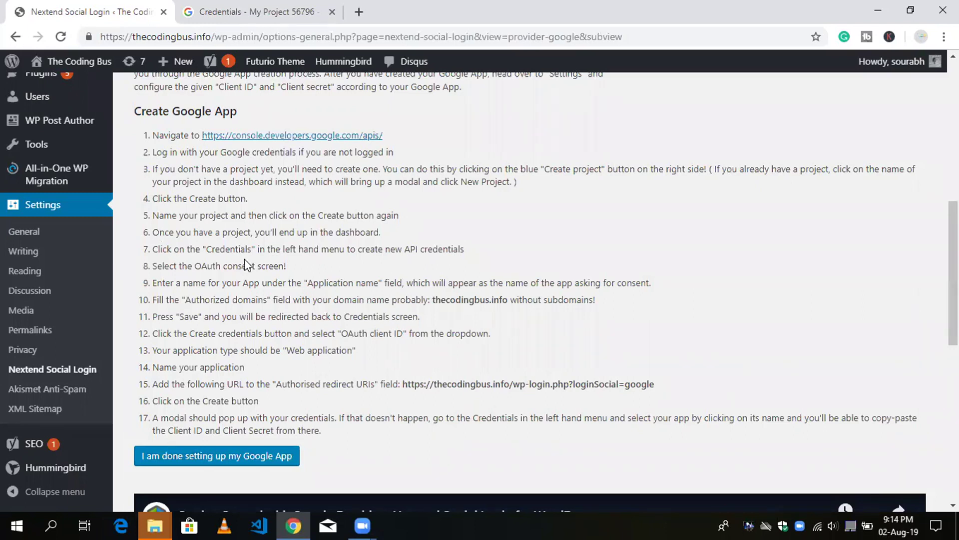
pyautogui.hotkey('ctrl', 'Tab')
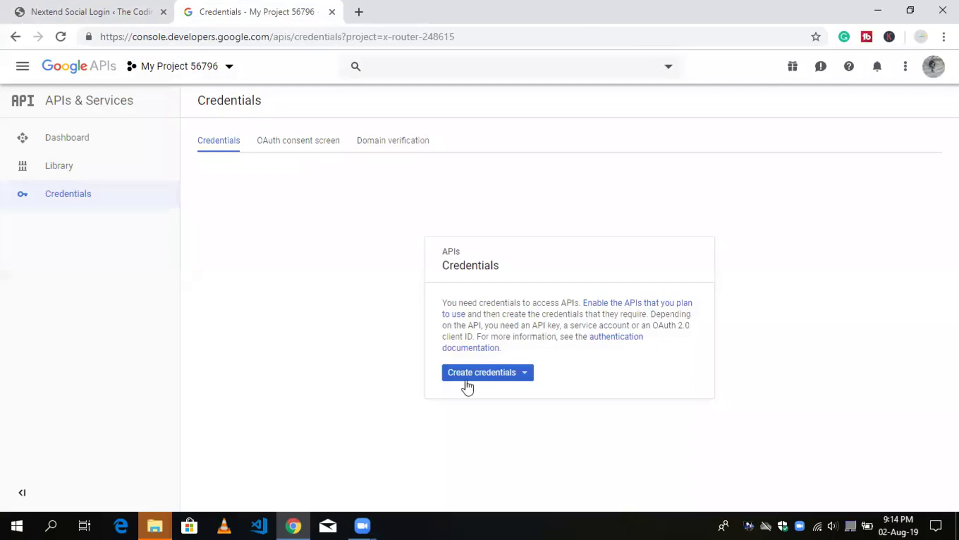
pyautogui.click(509, 378)
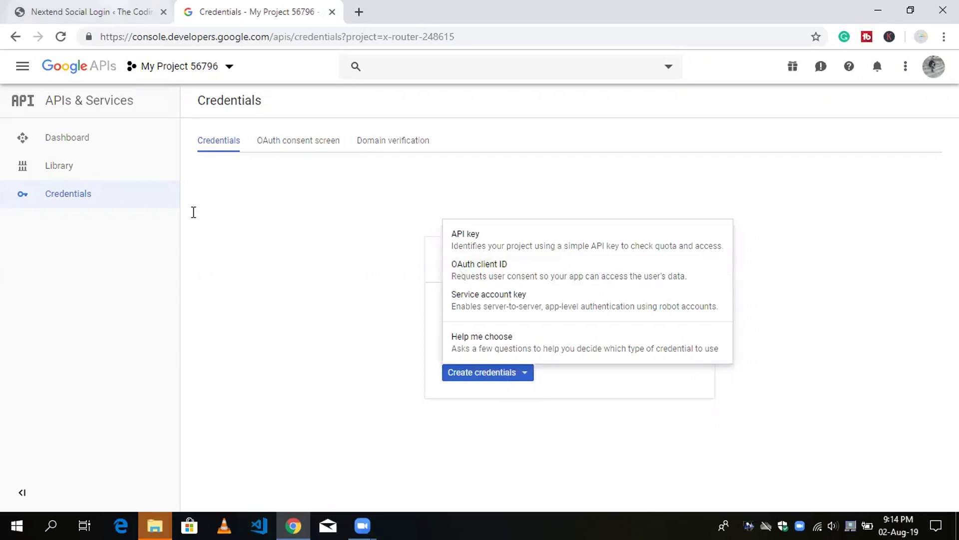
pyautogui.hotkey('ctrl', 'Tab')
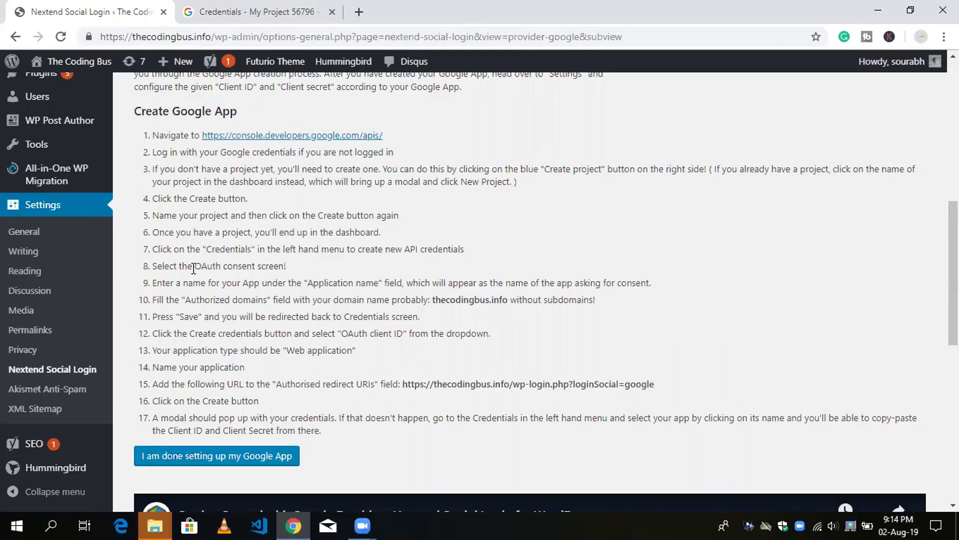
pyautogui.click(244, 6)
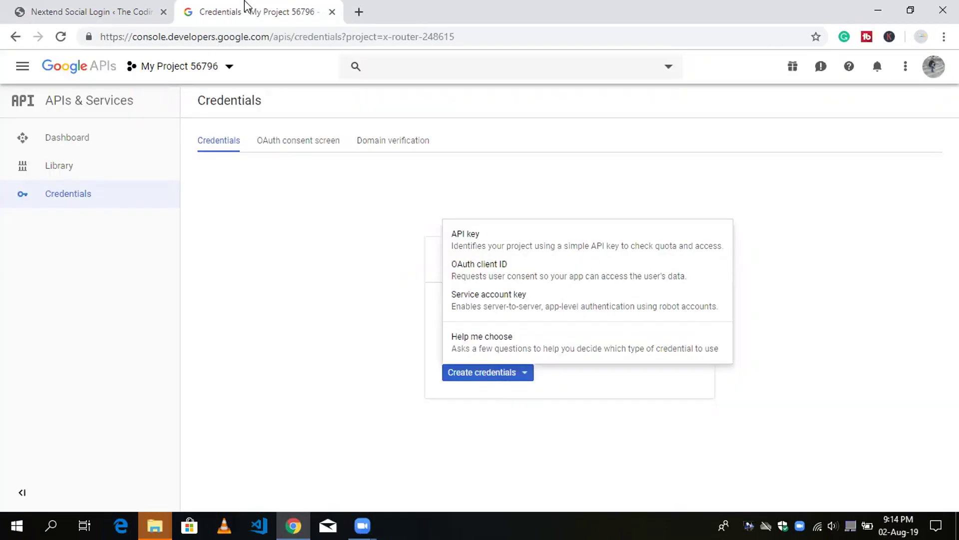
pyautogui.click(474, 266)
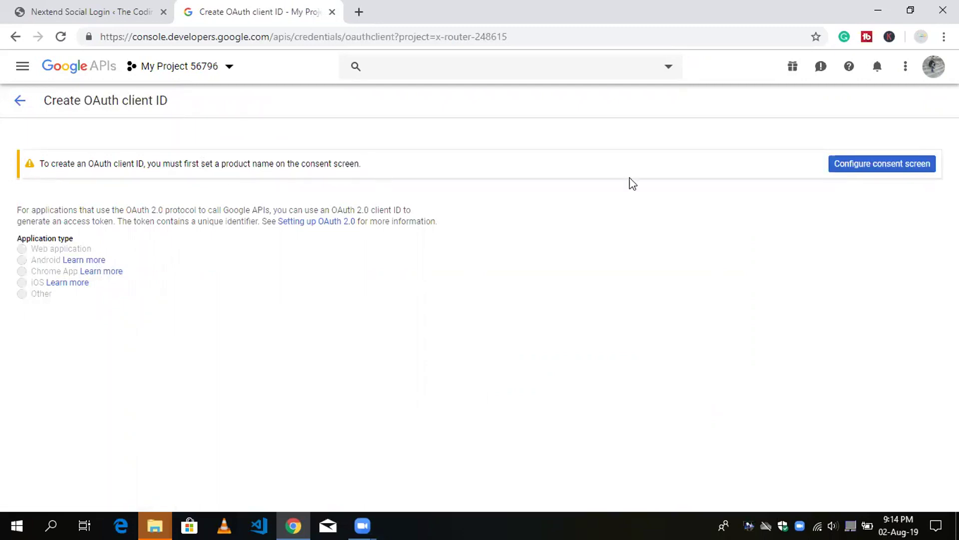
# Set the OAuth consent screen's application name to TheCodingBus
pyautogui.click(905, 174)
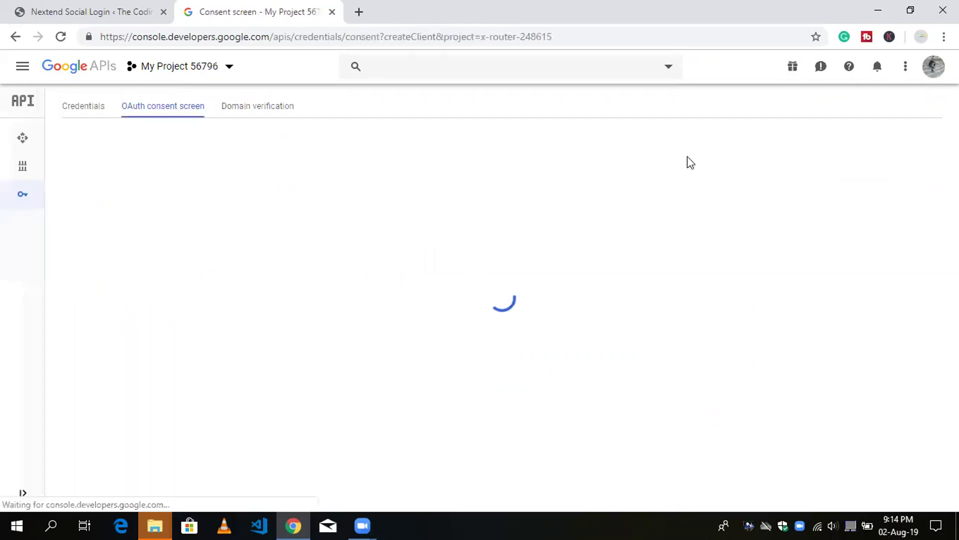
pyautogui.click(291, 299)
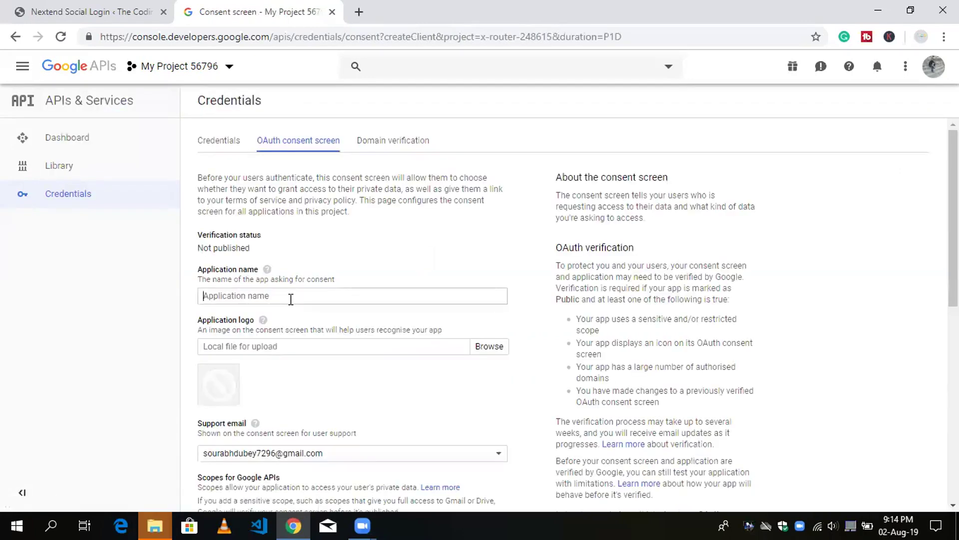
pyautogui.click(290, 299)
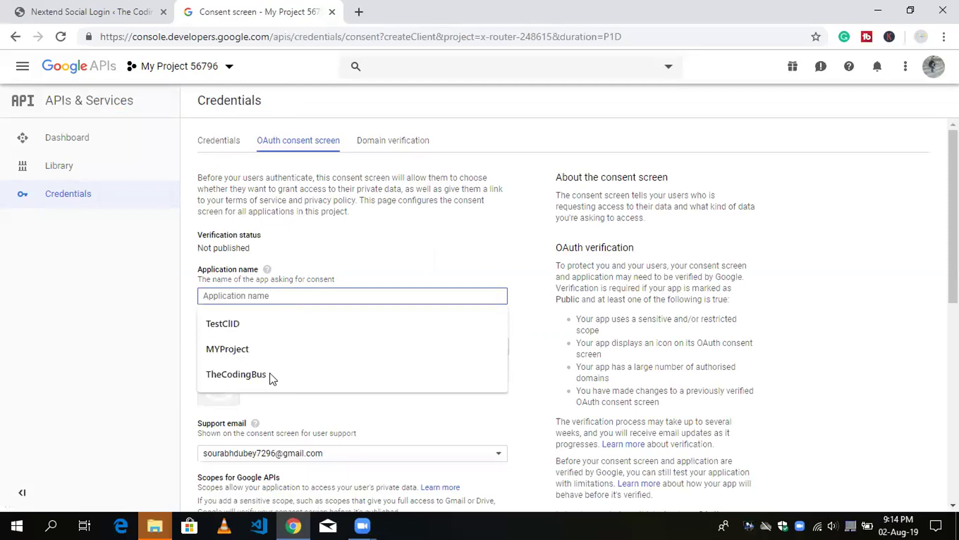
pyautogui.press('Up')
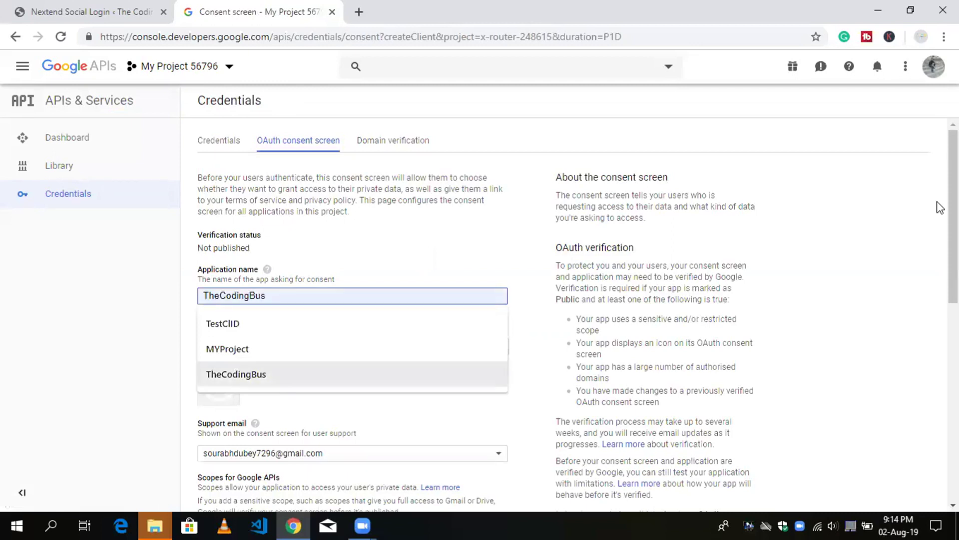
pyautogui.press('Return')
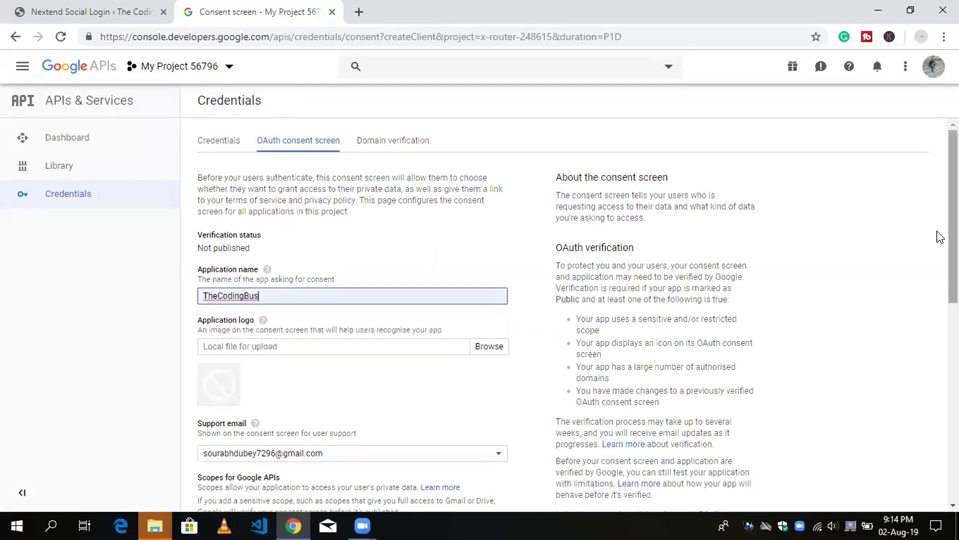
# Add thecodingbus.info as an authorised domain and save the consent screen
pyautogui.scroll(-3, 939, 270)
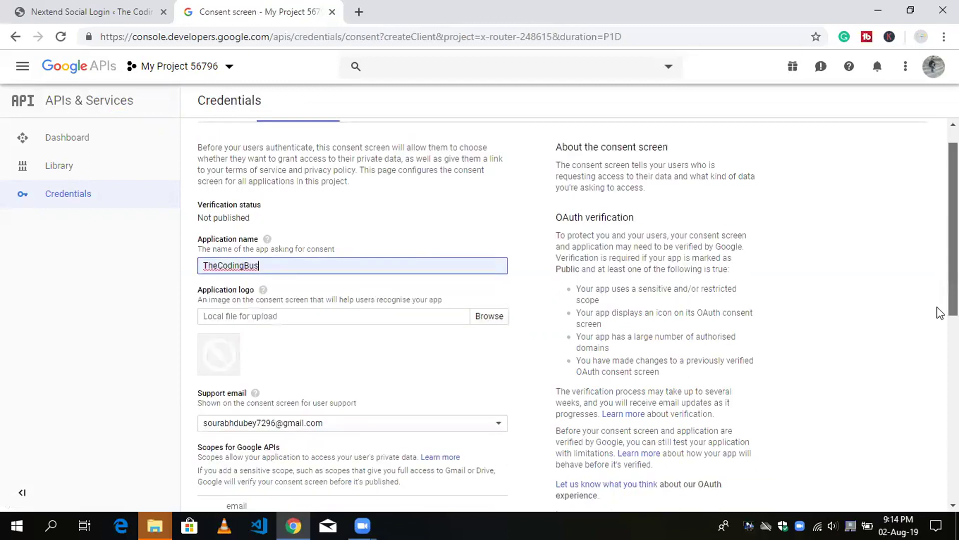
pyautogui.scroll(-4, 938, 385)
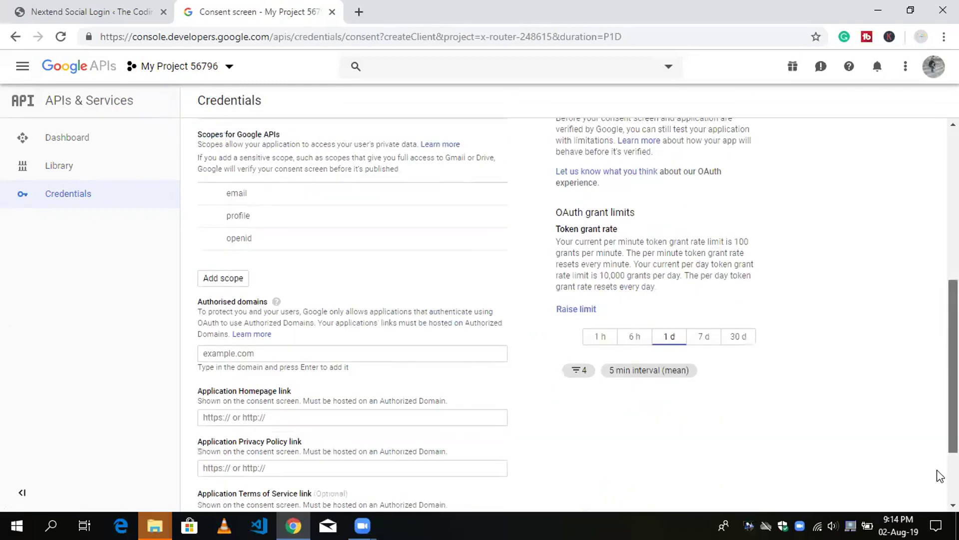
pyautogui.scroll(-2, 939, 479)
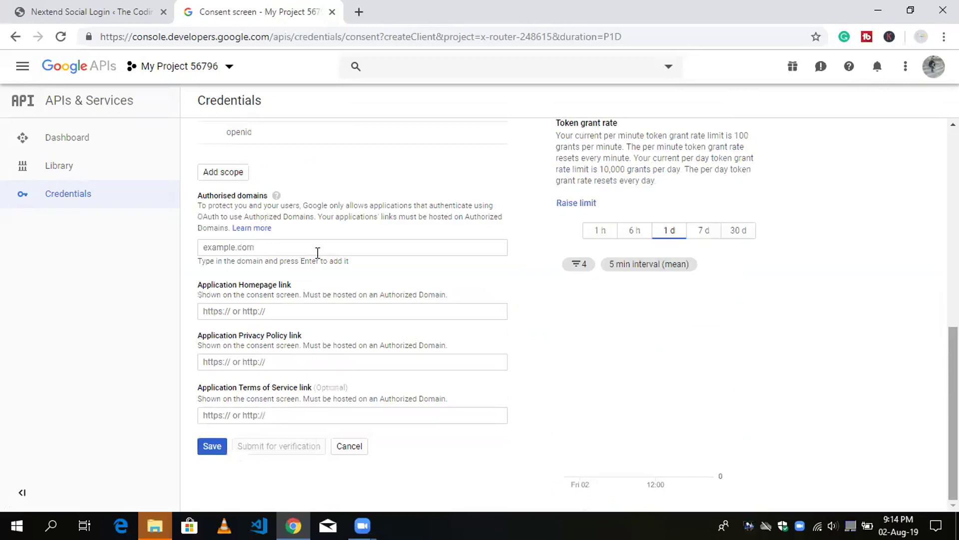
pyautogui.click(253, 248)
pyautogui.write('thecodingbus')
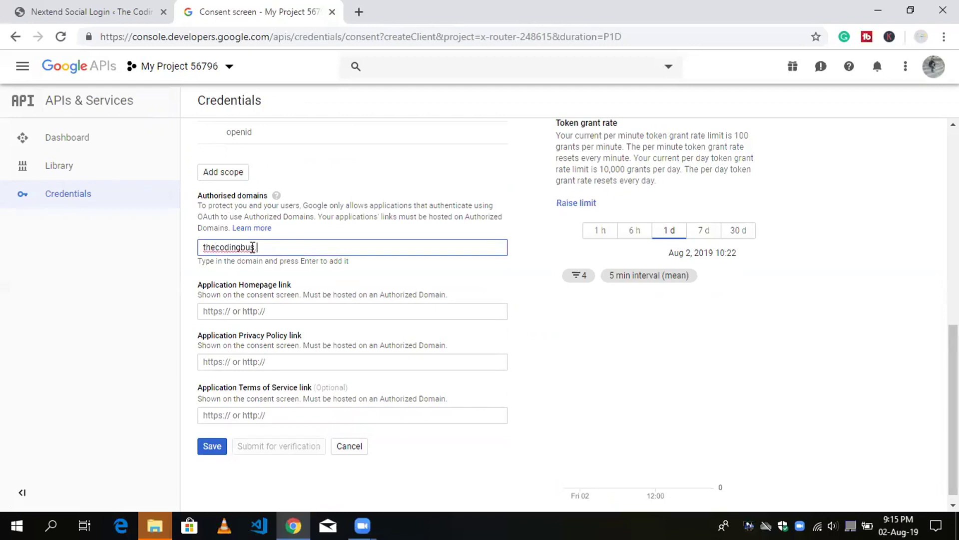
pyautogui.write(' .info')
pyautogui.click(212, 448)
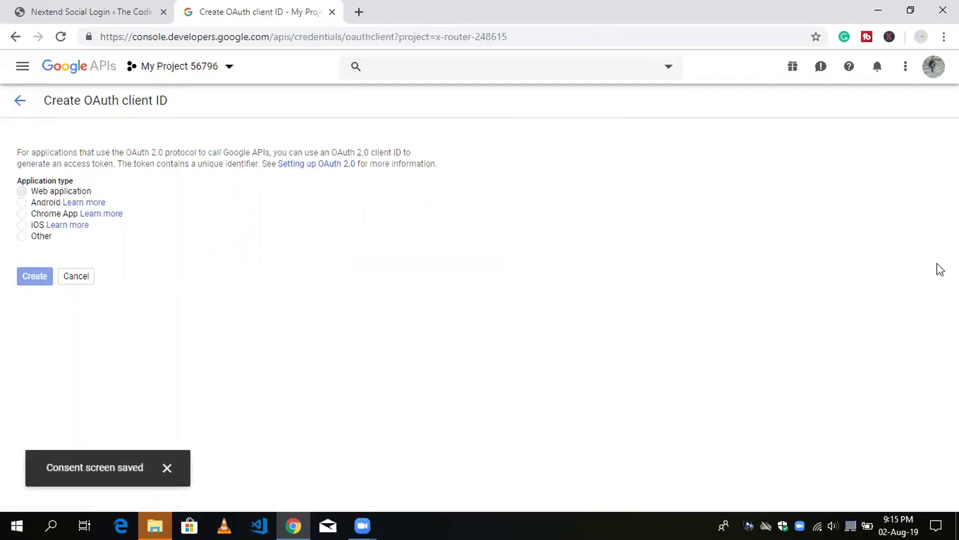
# Copy the site domain from the setup guide into Authorised JavaScript origins
pyautogui.scroll(-1, 496, 315)
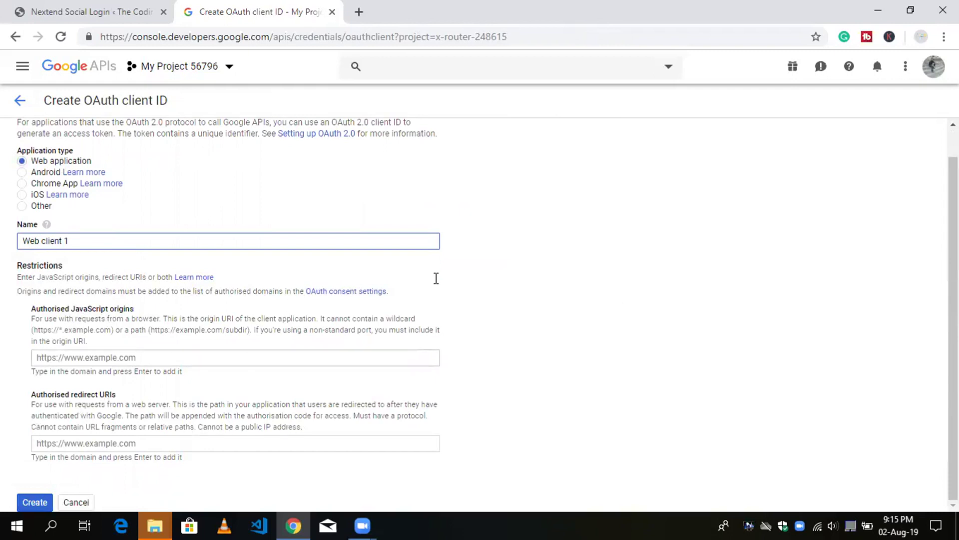
pyautogui.hotkey('ctrl', 'shift', 'Tab')
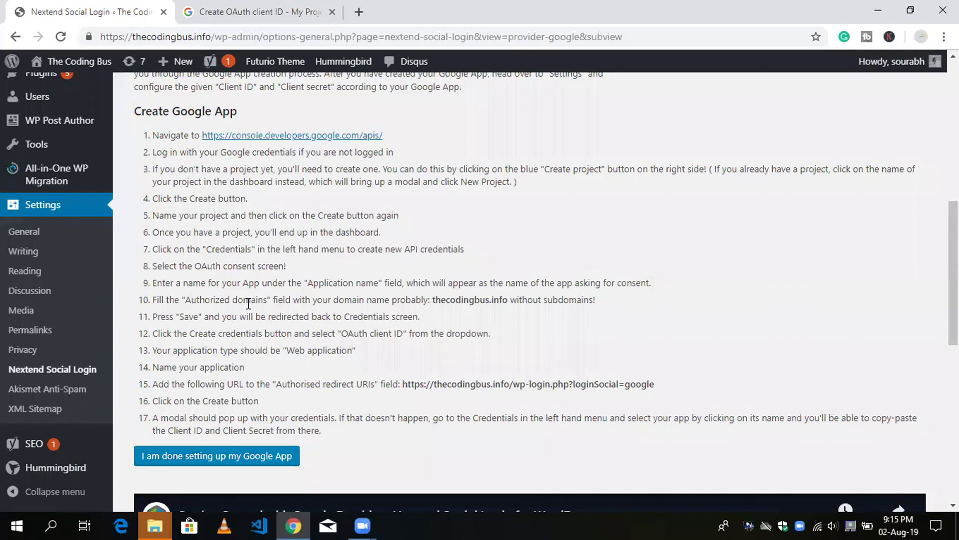
pyautogui.moveTo(433, 300); pyautogui.dragTo(510, 302)
pyautogui.hotkey('ctrl', 'c')
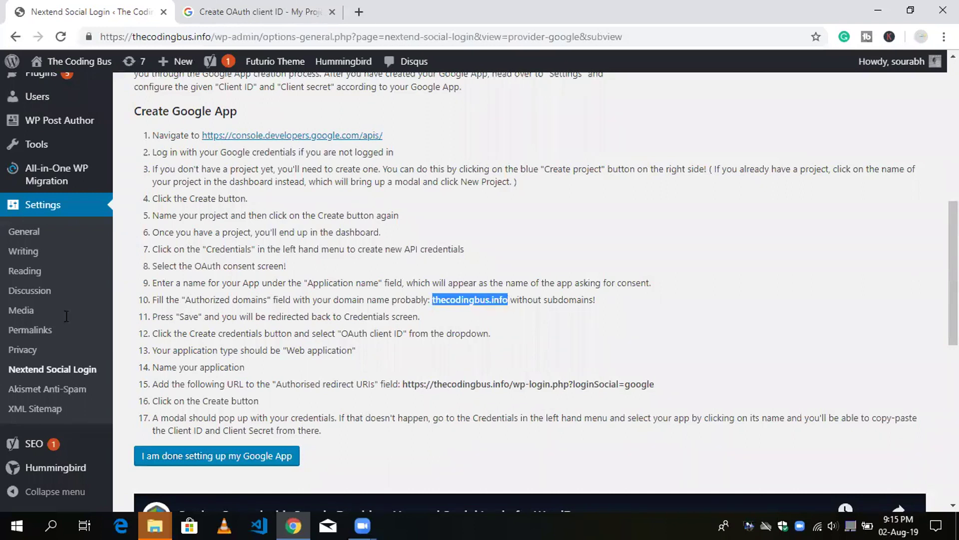
pyautogui.hotkey('ctrl', 'Tab')
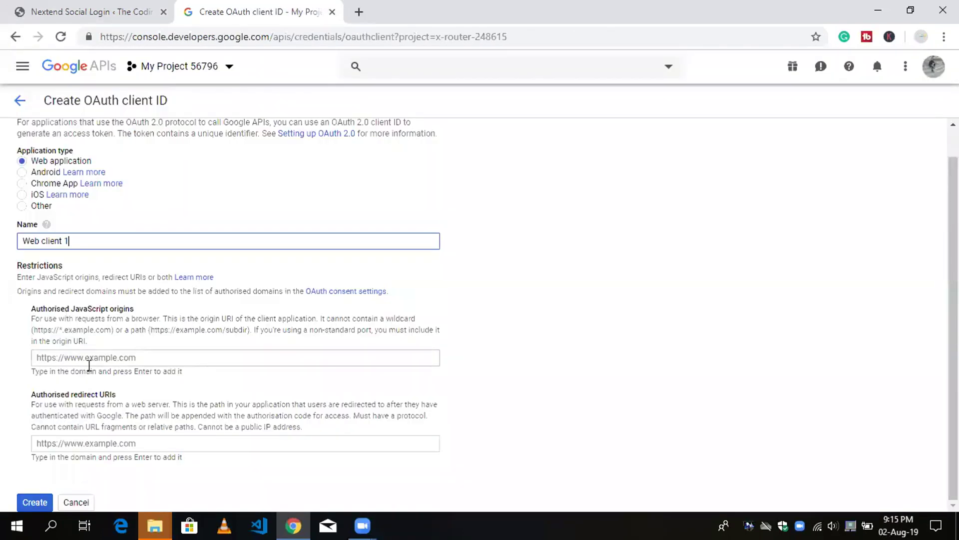
pyautogui.click(88, 361)
pyautogui.hotkey('ctrl', 'v')
pyautogui.click(91, 11)
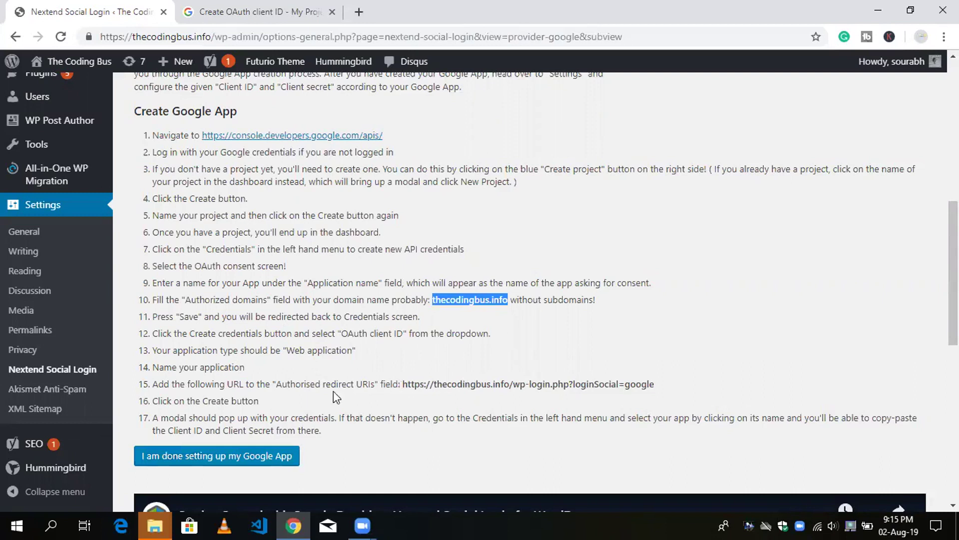
pyautogui.click(611, 386)
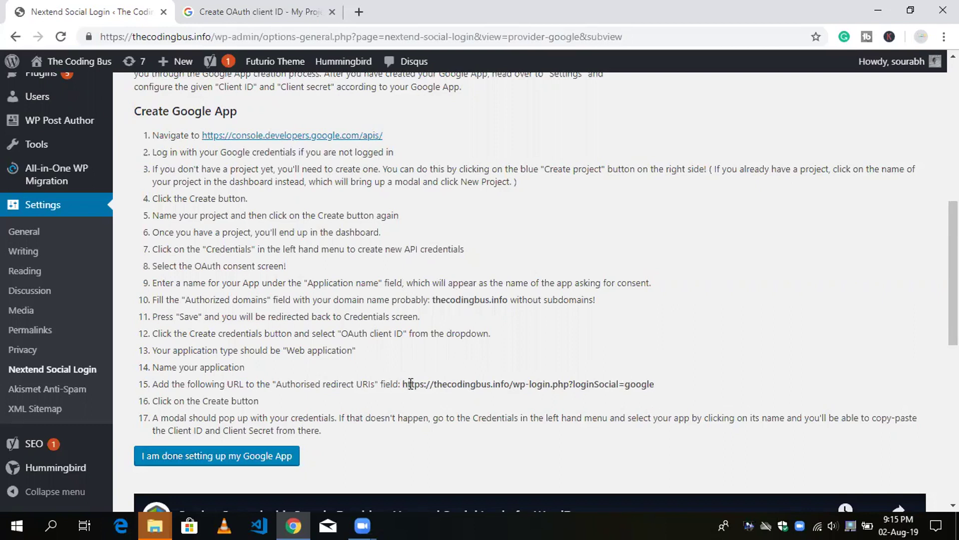
pyautogui.moveTo(403, 384); pyautogui.dragTo(544, 385)
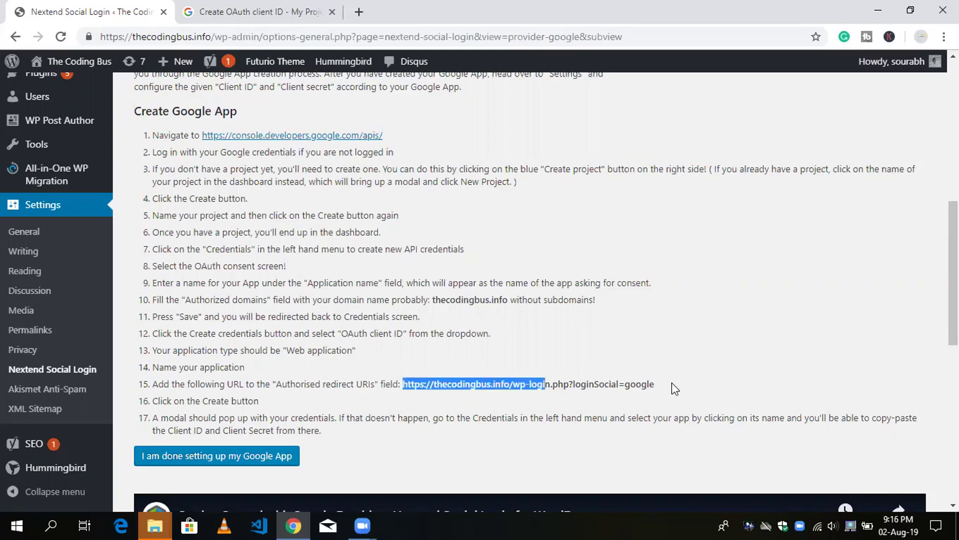
pyautogui.moveTo(675, 389); pyautogui.dragTo(675, 389)
pyautogui.hotkey('ctrl', 'c')
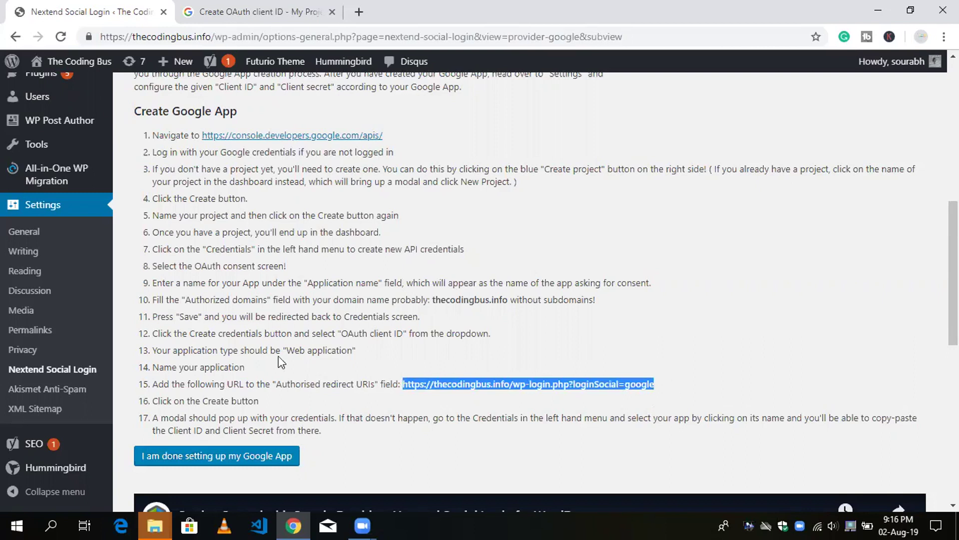
pyautogui.hotkey('ctrl', 'Tab')
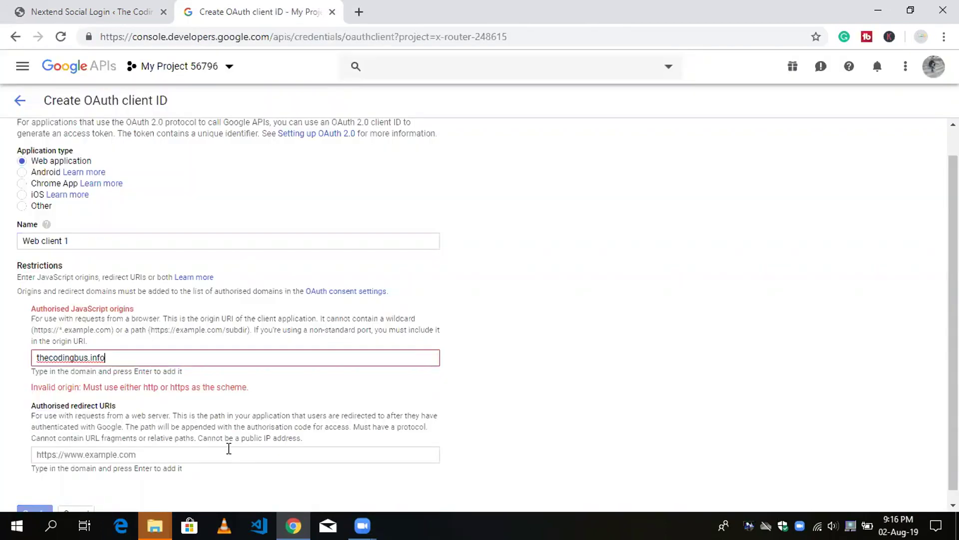
pyautogui.click(228, 448)
pyautogui.hotkey('ctrl', 'v')
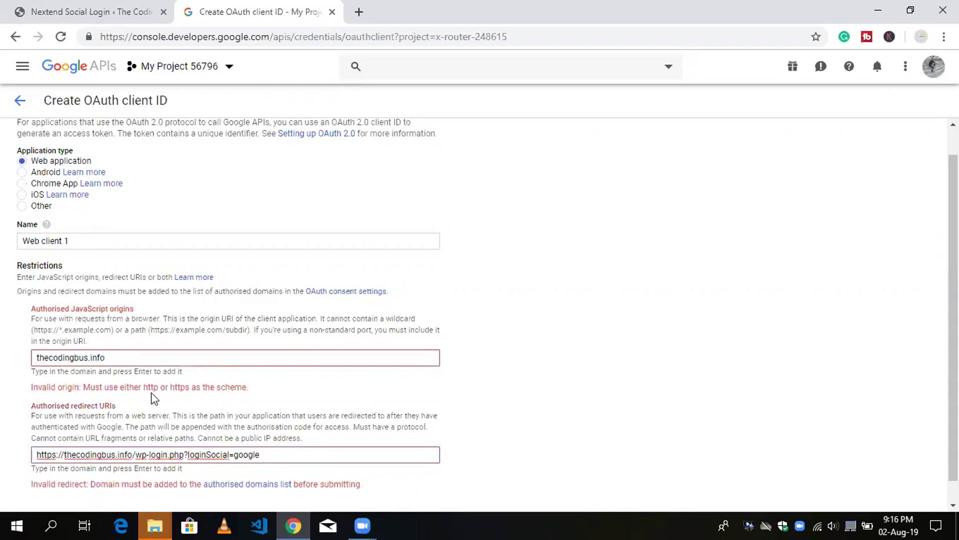
pyautogui.click(36, 357)
pyautogui.write('https://')
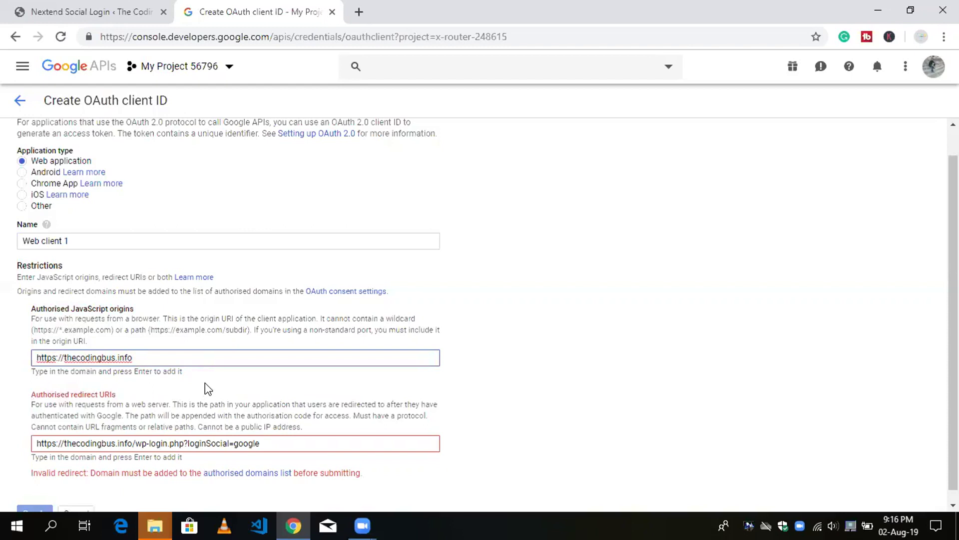
pyautogui.click(939, 278)
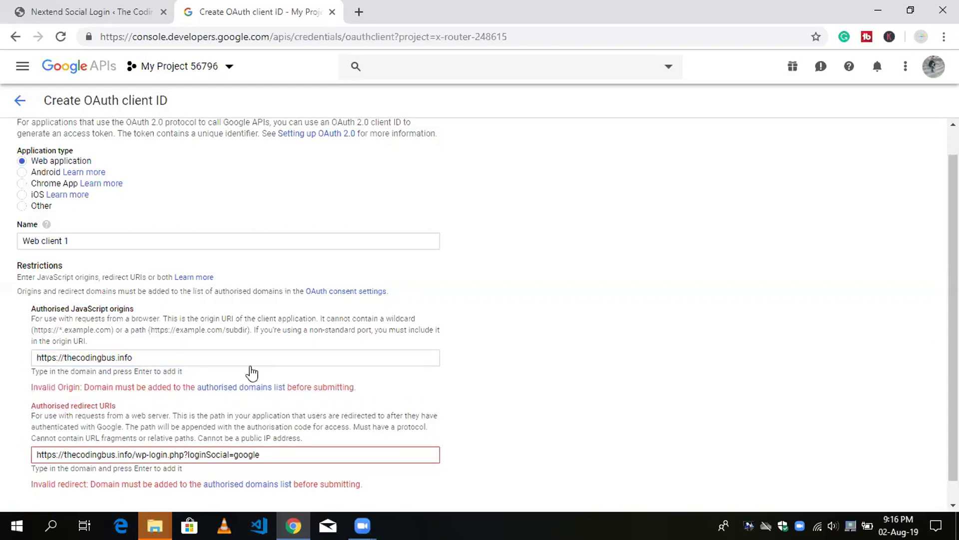
pyautogui.scroll(-1, 250, 373)
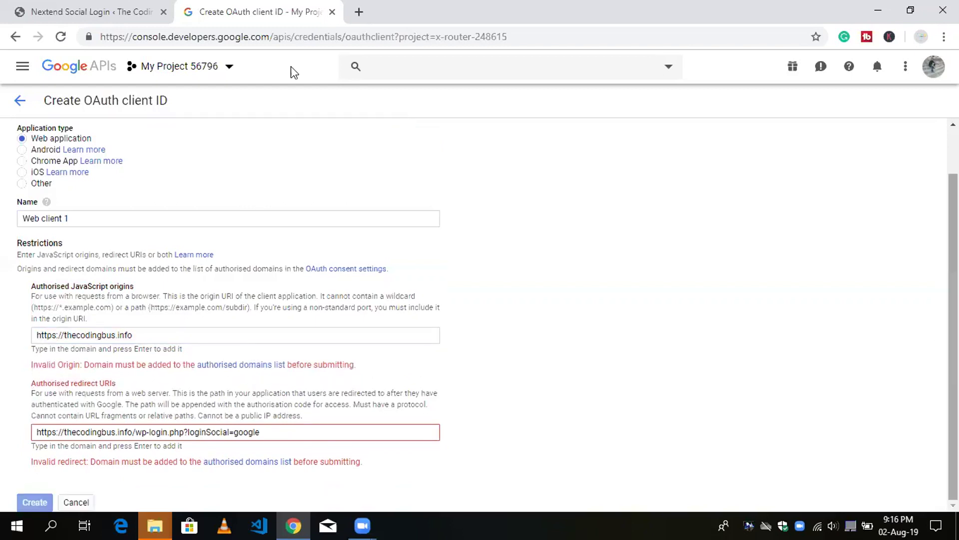
pyautogui.click(359, 12)
pyautogui.write('thr')
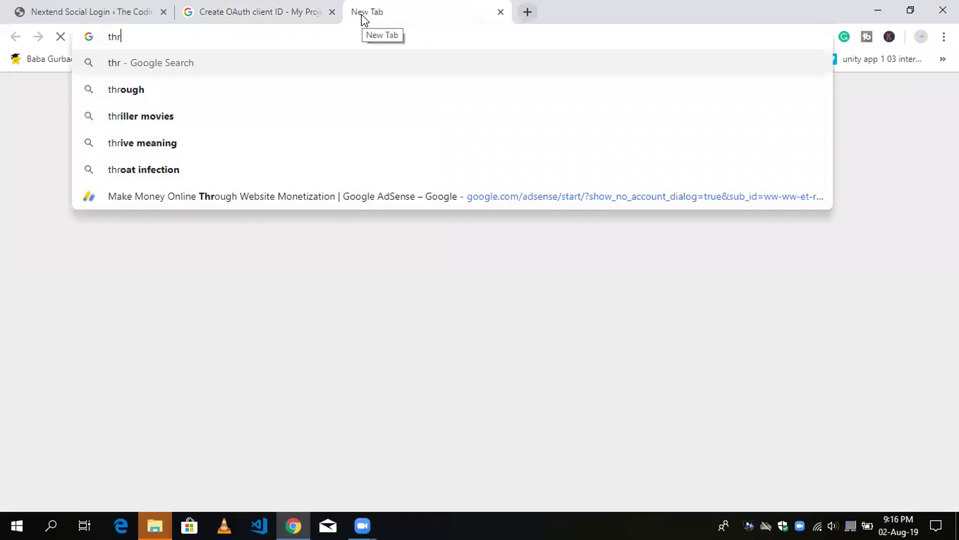
pyautogui.press('BackSpace')
pyautogui.write('ecodingbus.info')
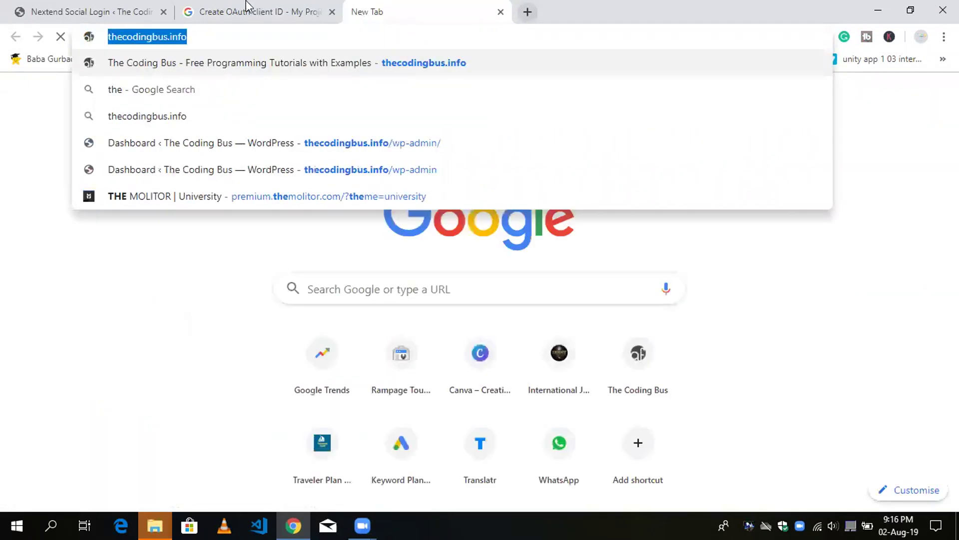
pyautogui.hotkey('ctrl', 'shift', 'Tab')
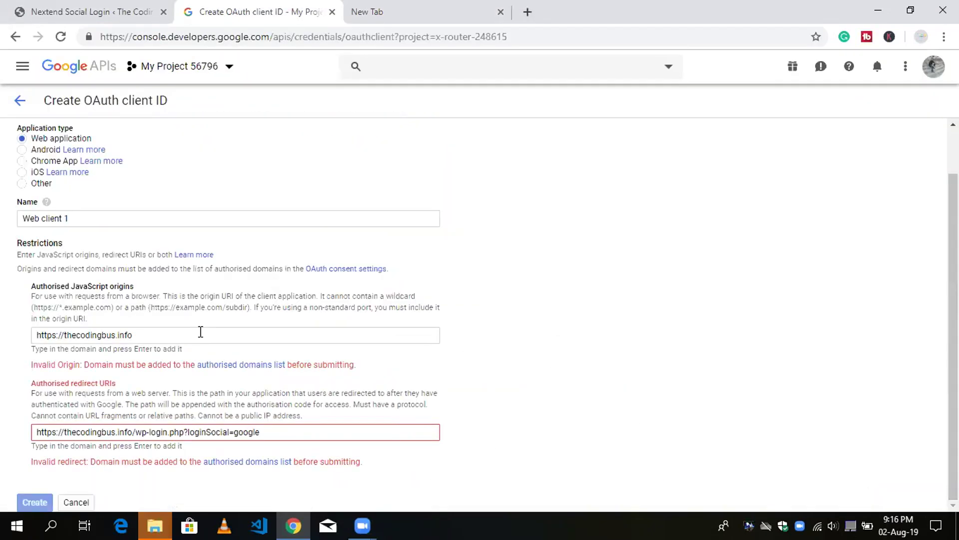
pyautogui.click(200, 332)
pyautogui.press('Home')
pyautogui.press('Right')
pyautogui.press('Right')
pyautogui.press('Right')
pyautogui.press('Right')
pyautogui.press('Right')
pyautogui.press('BackSpace')
pyautogui.press('End')
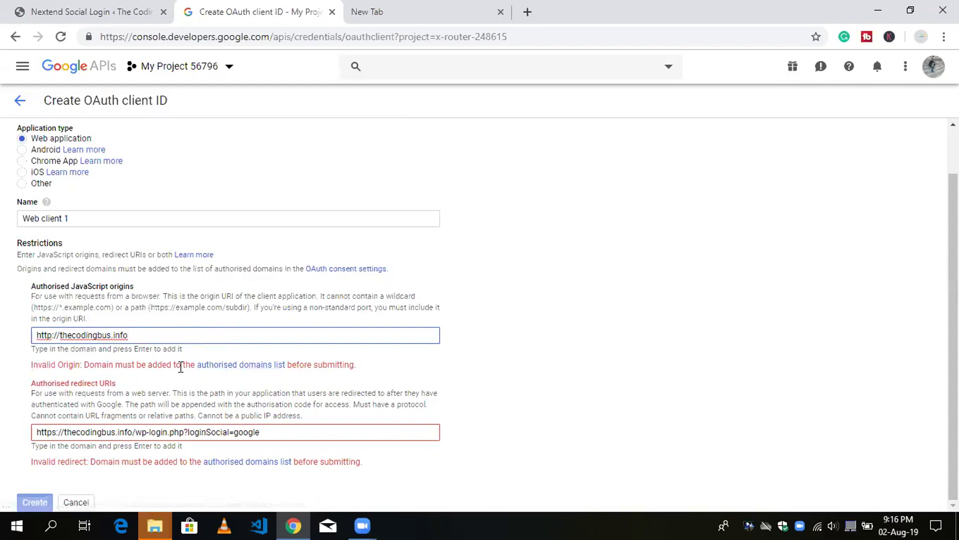
# Paste the site address into the consent screen's Authorised domains field
pyautogui.click(249, 367)
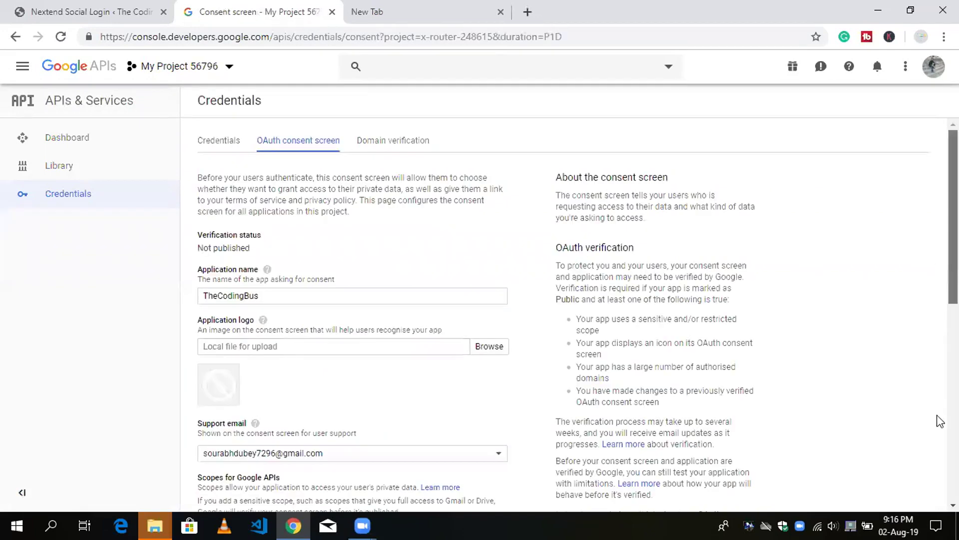
pyautogui.scroll(-2, 488, 291)
pyautogui.scroll(-5, 260, 263)
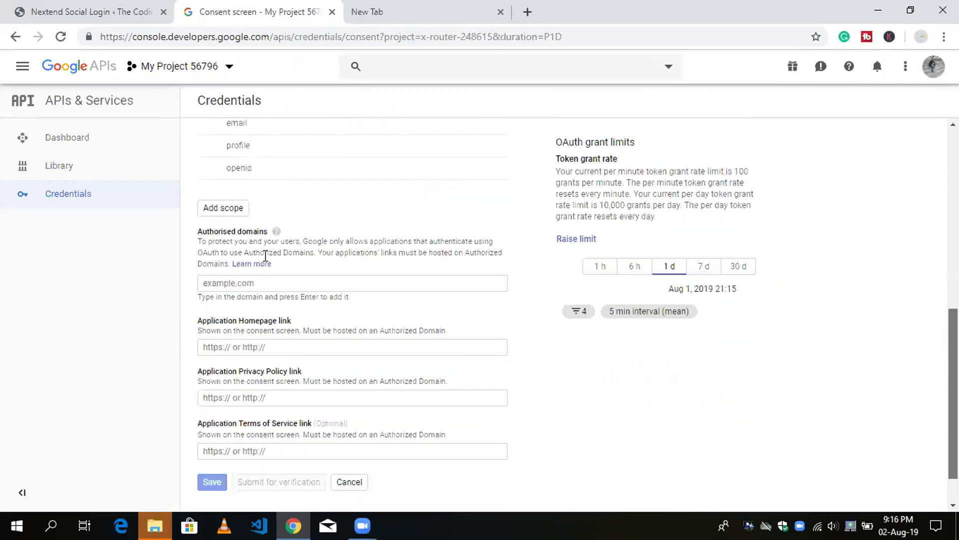
pyautogui.scroll(-1, 265, 255)
pyautogui.click(210, 451)
pyautogui.write('http://thecodingbus.info')
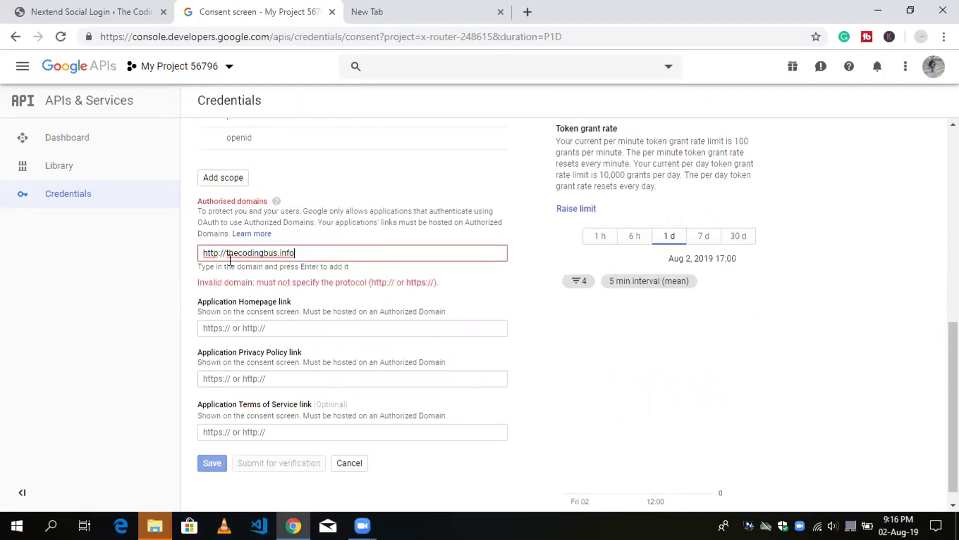
pyautogui.press('Home')
pyautogui.hotkey('shift', 'Right')
pyautogui.hotkey('shift', 'Right')
pyautogui.hotkey('shift', 'Right')
pyautogui.hotkey('shift', 'Right')
pyautogui.hotkey('shift', 'Right')
pyautogui.hotkey('shift', 'Right')
pyautogui.hotkey('shift', 'Right')
pyautogui.press('BackSpace')
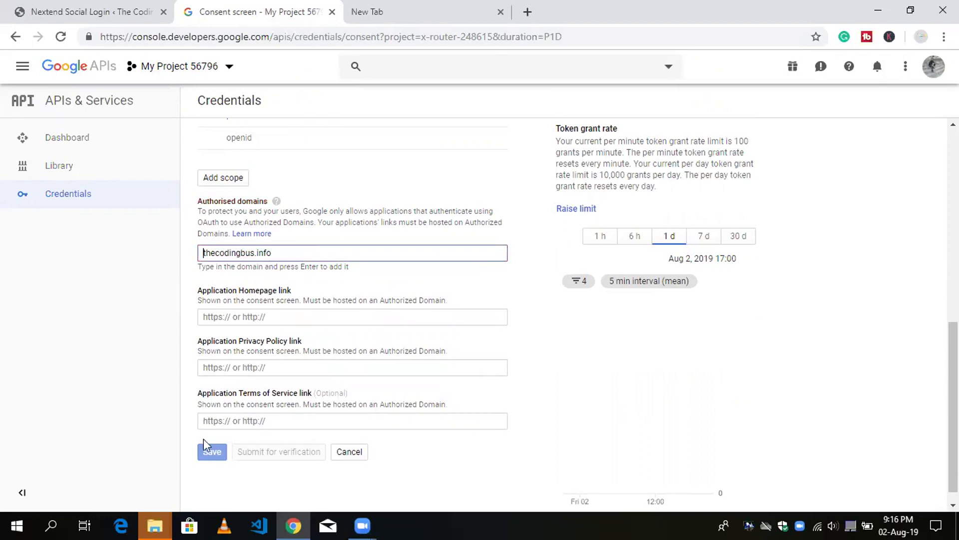
pyautogui.click(311, 254)
pyautogui.press('Return')
pyautogui.click(207, 484)
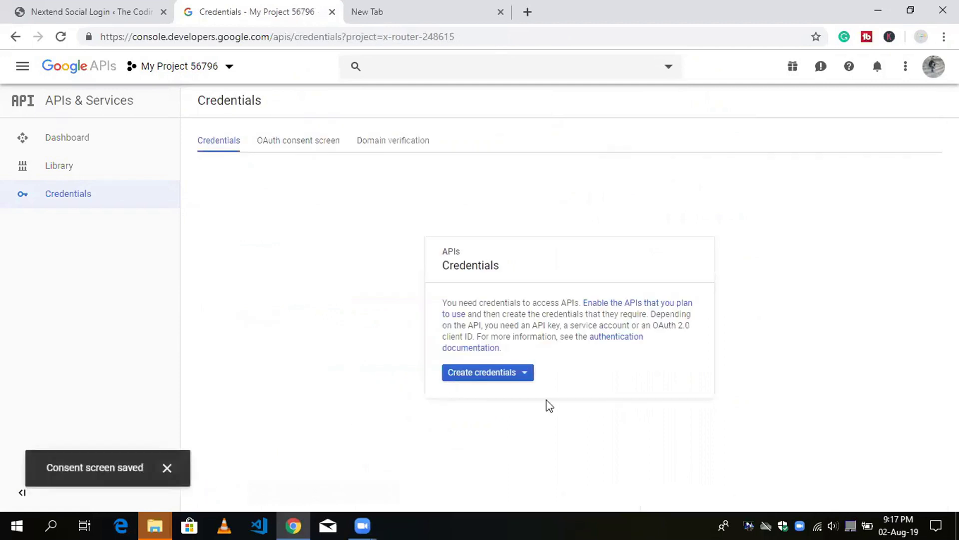
pyautogui.click(497, 371)
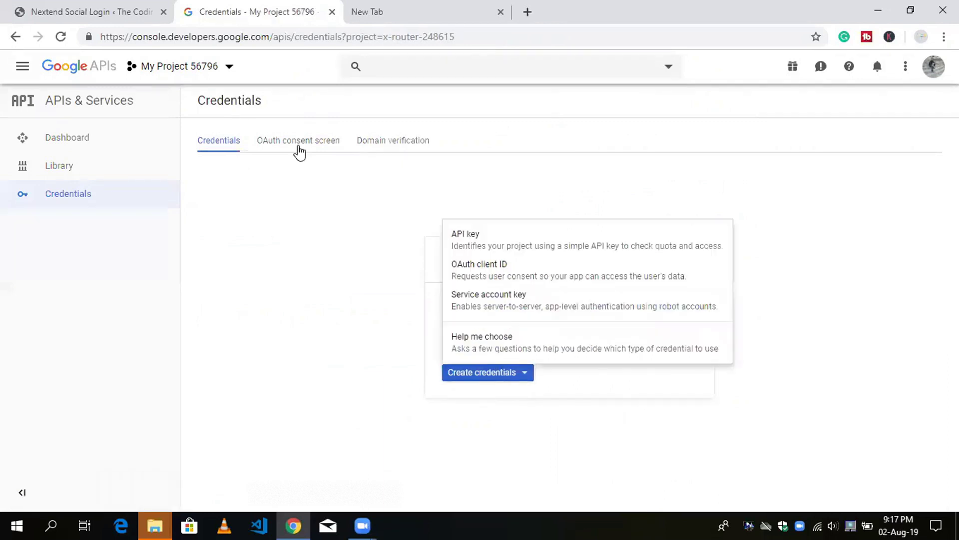
pyautogui.click(485, 270)
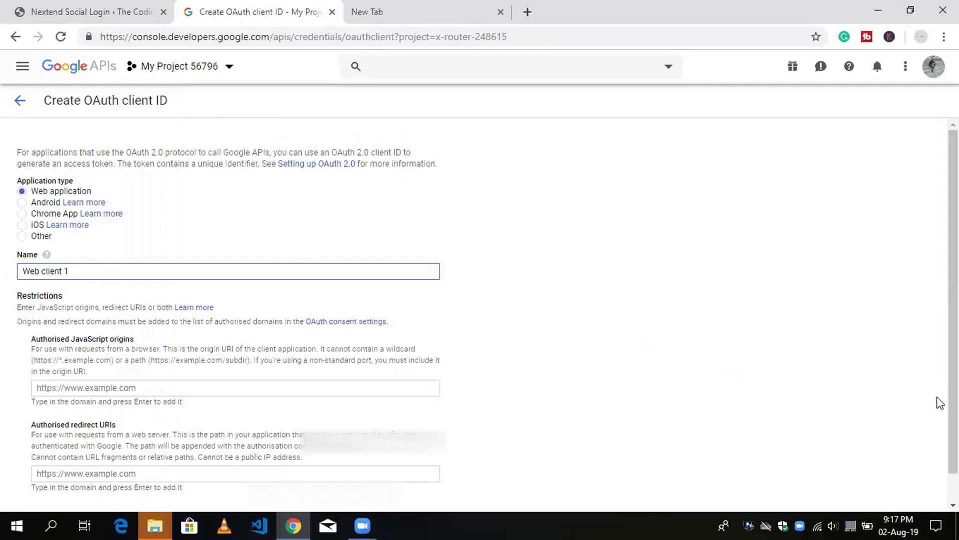
pyautogui.scroll(-1, 936, 400)
pyautogui.click(178, 351)
pyautogui.write('http://thecodingbus.info')
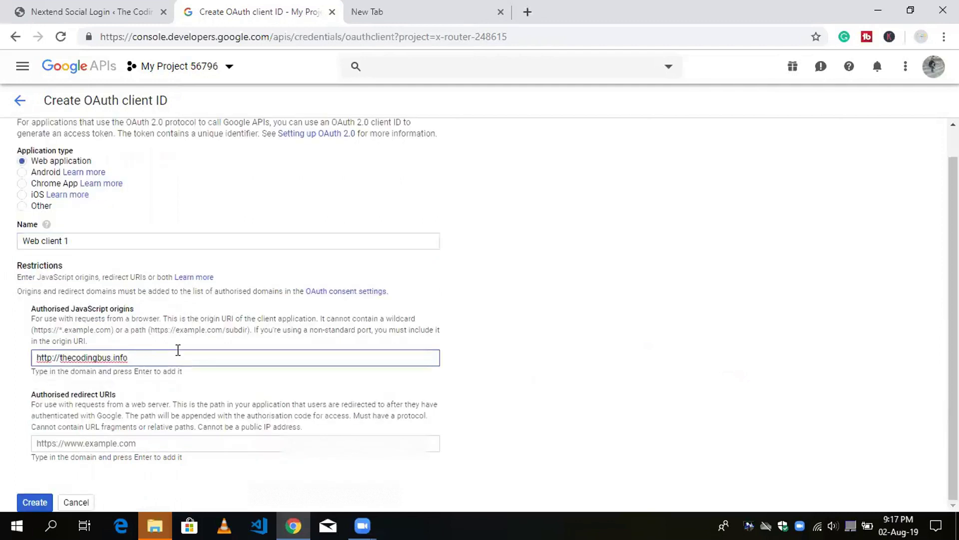
pyautogui.press('Return')
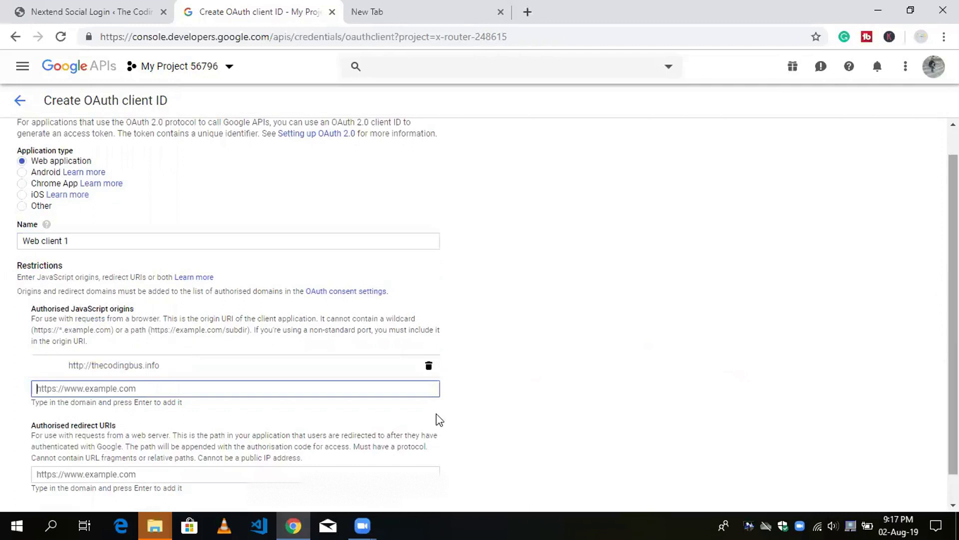
# Add the plugin's wp-login.php?loginSocial=google redirect URI and create Web client 1
pyautogui.scroll(-1, 596, 348)
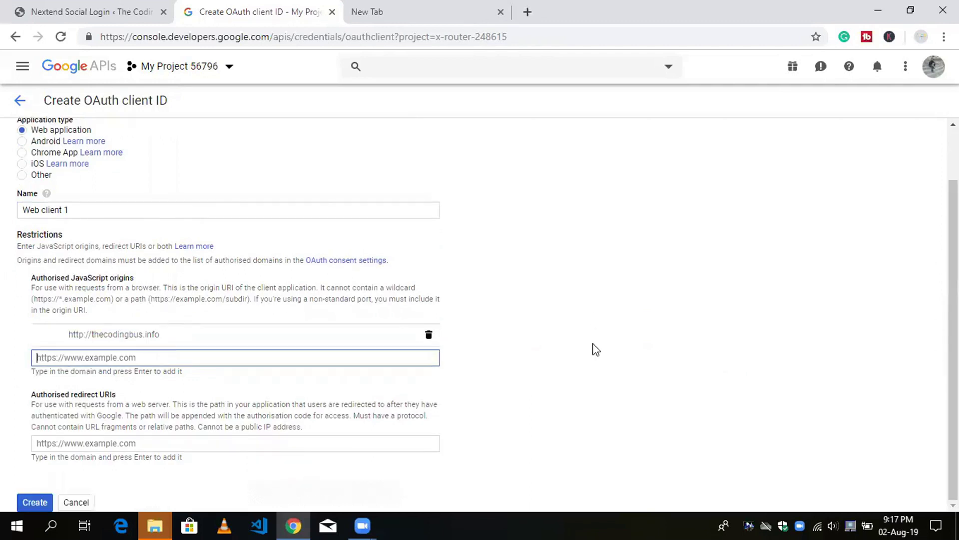
pyautogui.hotkey('ctrl', 'shift', 'Tab')
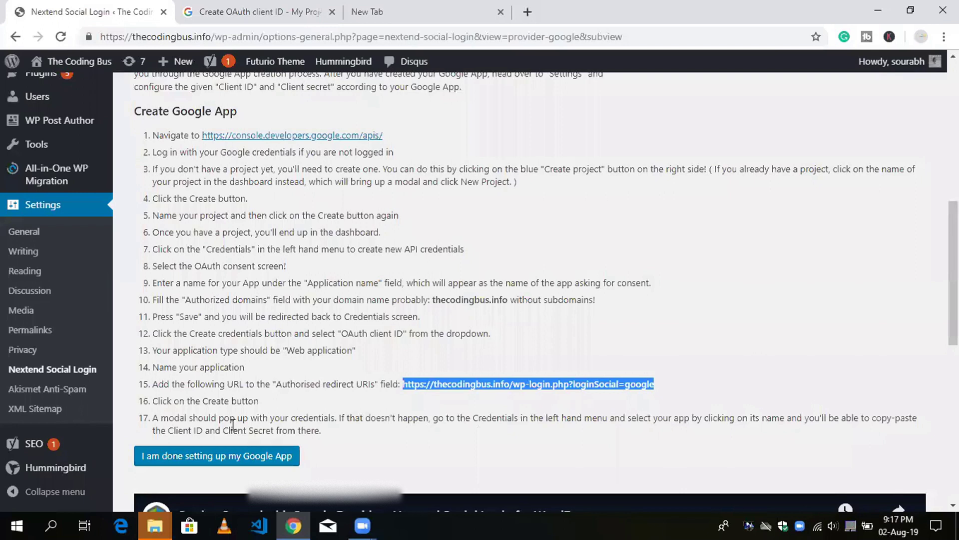
pyautogui.hotkey('ctrl', 'Tab')
pyautogui.click(216, 442)
pyautogui.write('https://thecodingbus.info/wp-login.php?loginSocial=google')
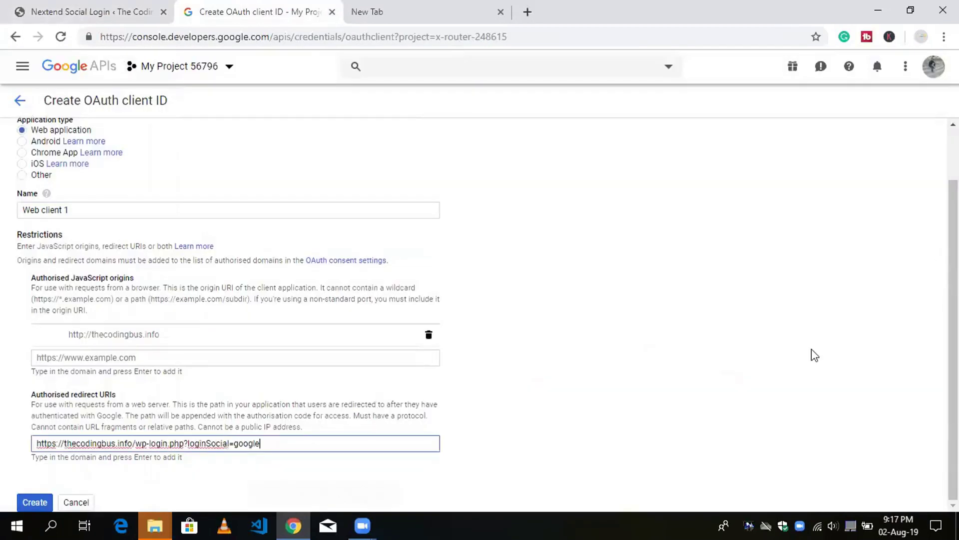
pyautogui.click(34, 505)
pyautogui.click(34, 505)
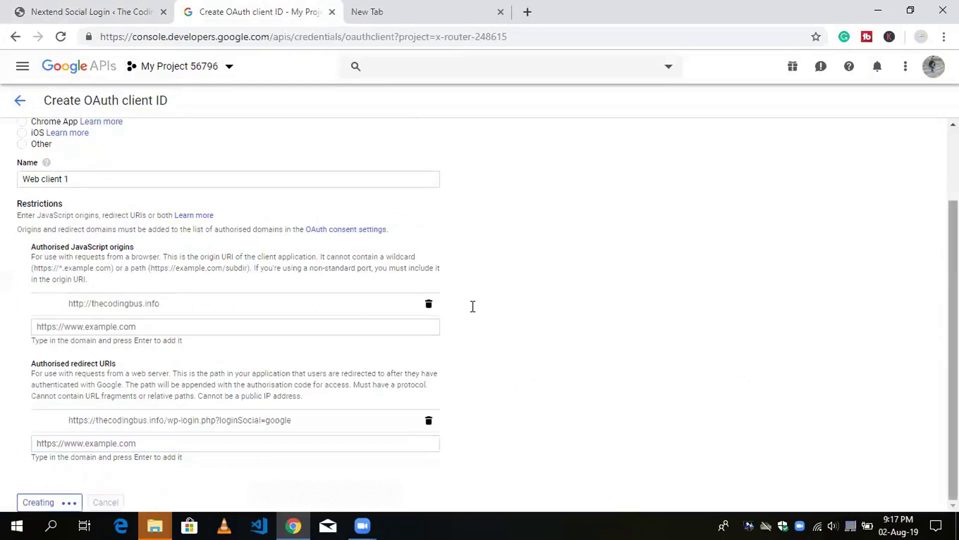
pyautogui.hotkey('ctrl', 'shift', 'Tab')
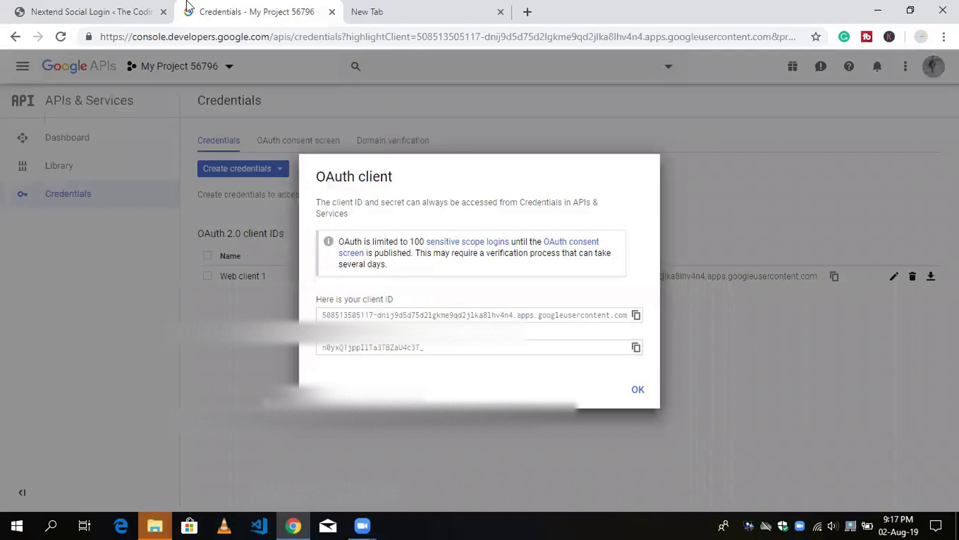
# Paste the new OAuth client ID and client secret into the Google provider settings and save
pyautogui.click(636, 315)
pyautogui.click(93, 7)
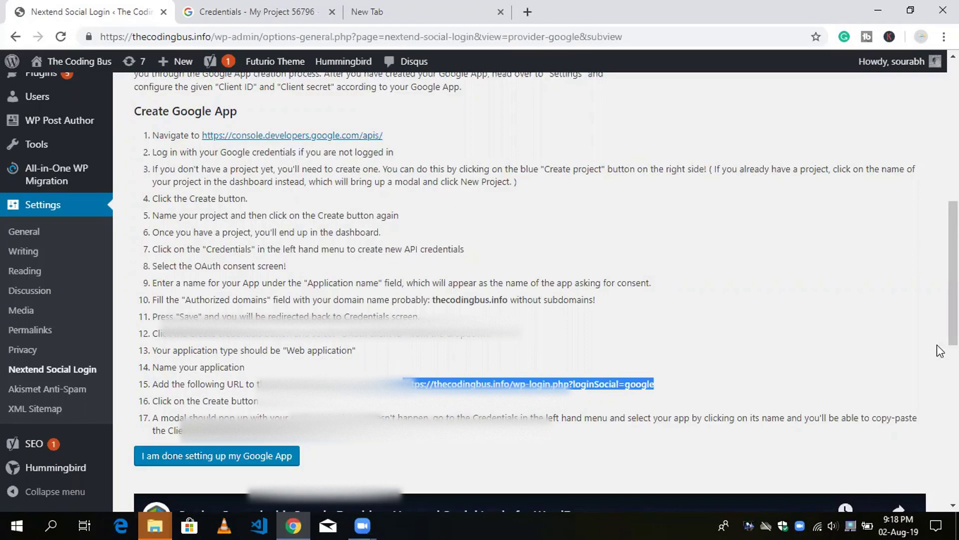
pyautogui.scroll(5, 247, 290)
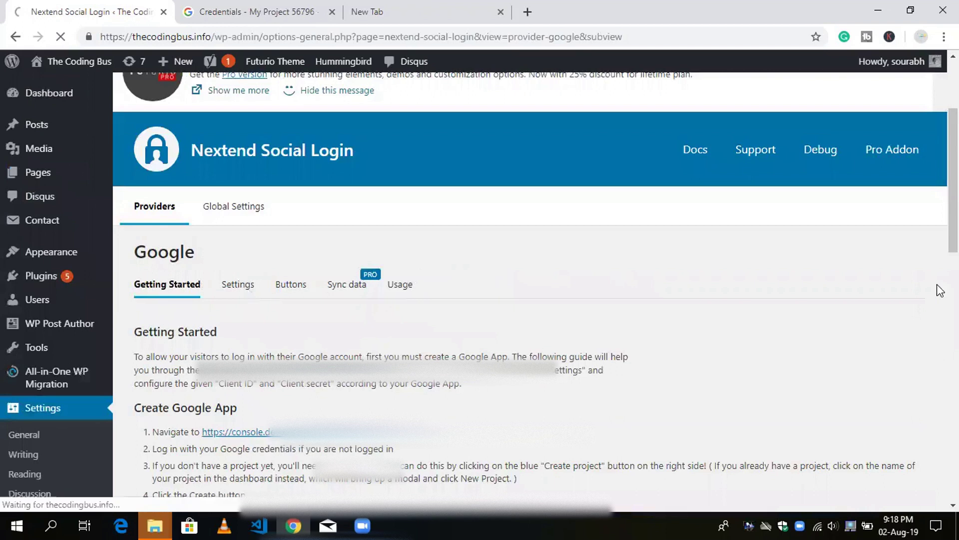
pyautogui.scroll(-7, 937, 290)
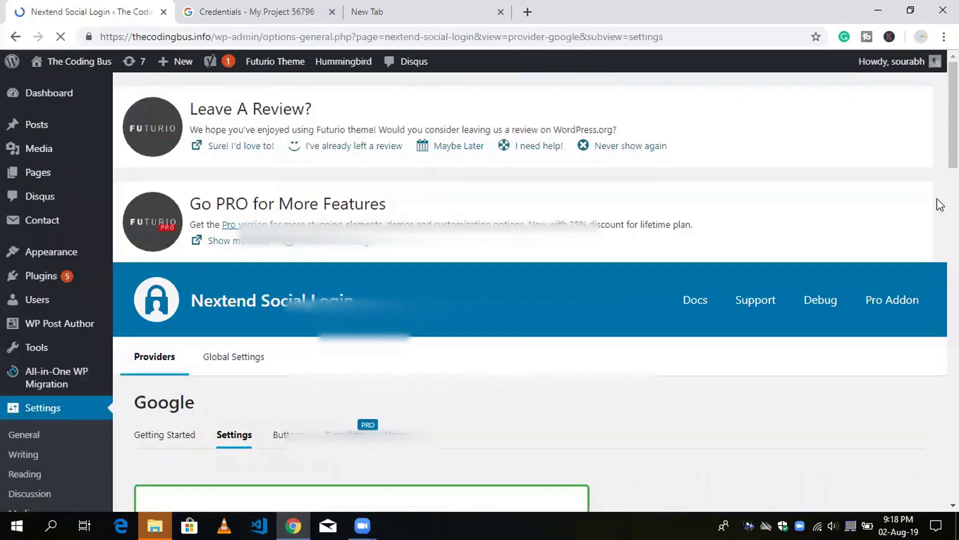
pyautogui.scroll(-5, 472, 251)
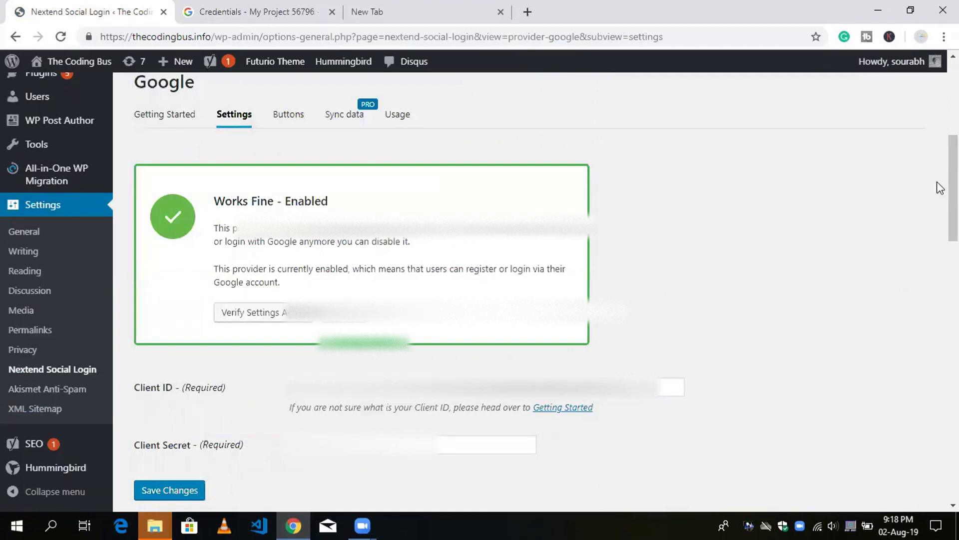
pyautogui.scroll(-3, 473, 88)
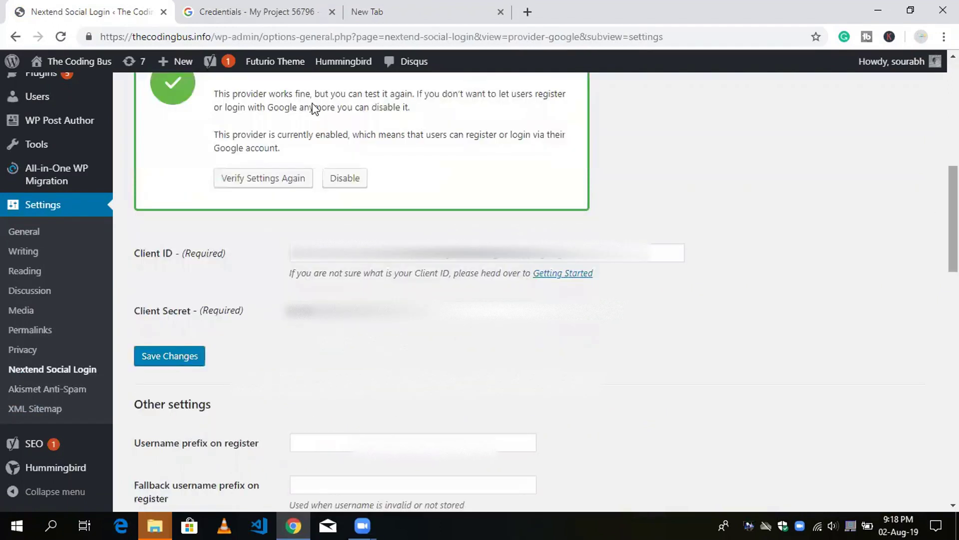
pyautogui.click(250, 12)
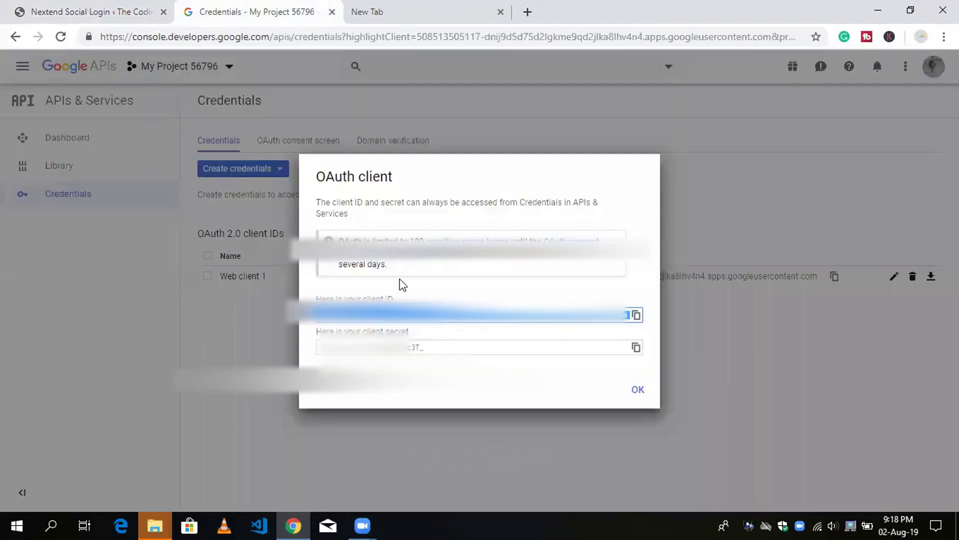
pyautogui.hotkey('ctrl', 'shift', 'Tab')
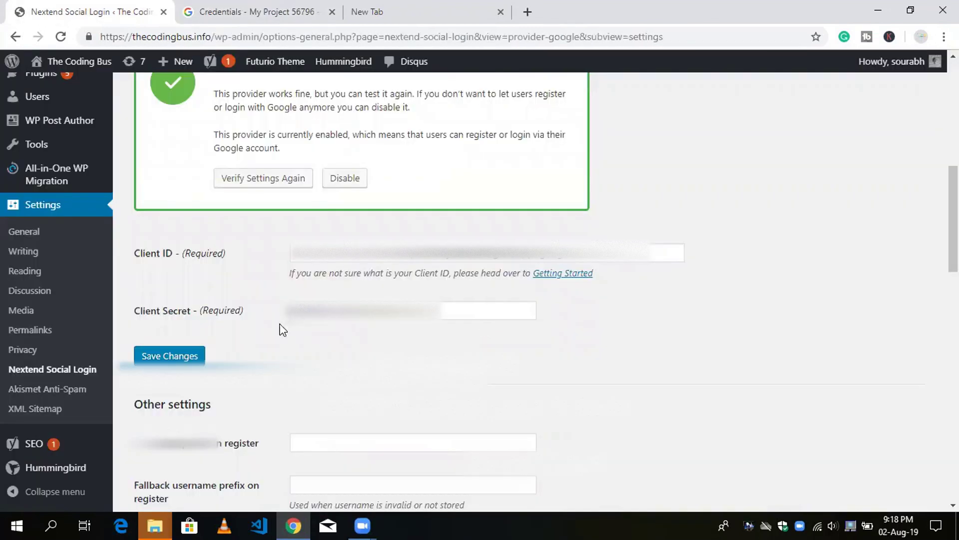
pyautogui.click(186, 358)
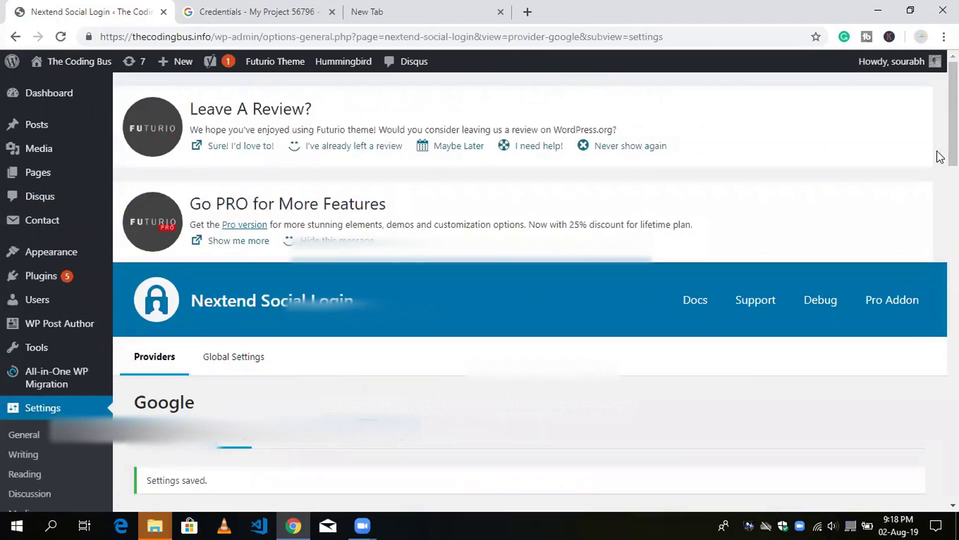
# Log out of the WordPress admin and sign back in with Continue with Google, choosing an account
pyautogui.moveTo(942, 59)
pyautogui.click(855, 133)
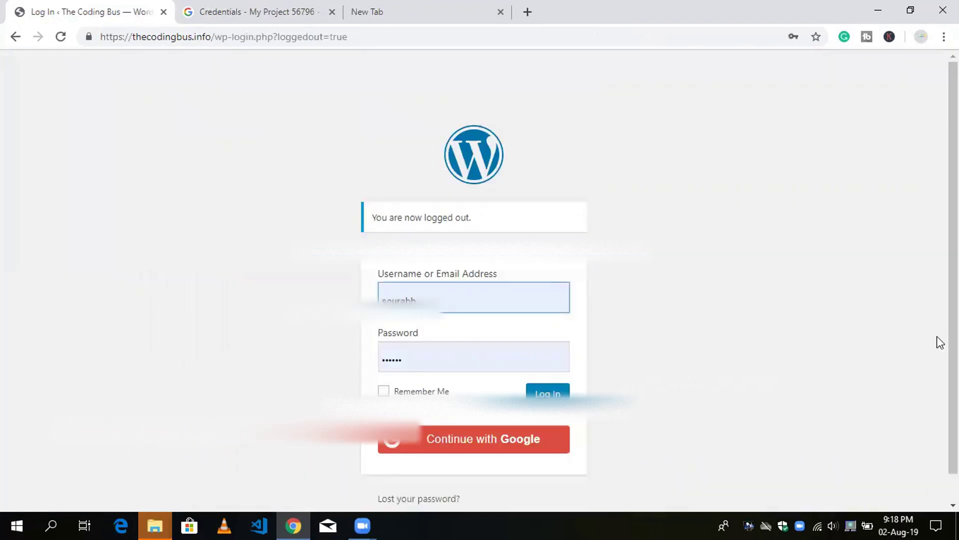
pyautogui.scroll(-1, 937, 336)
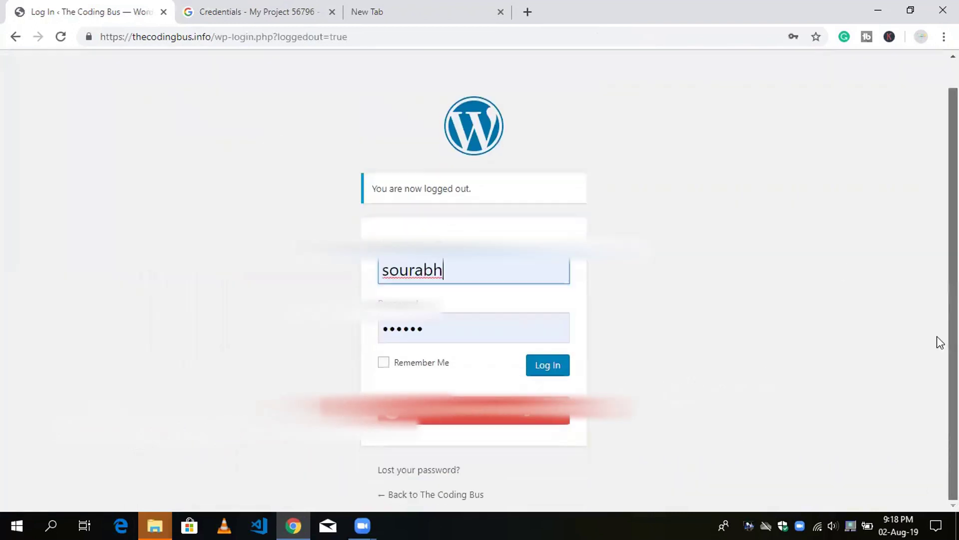
pyautogui.click(474, 419)
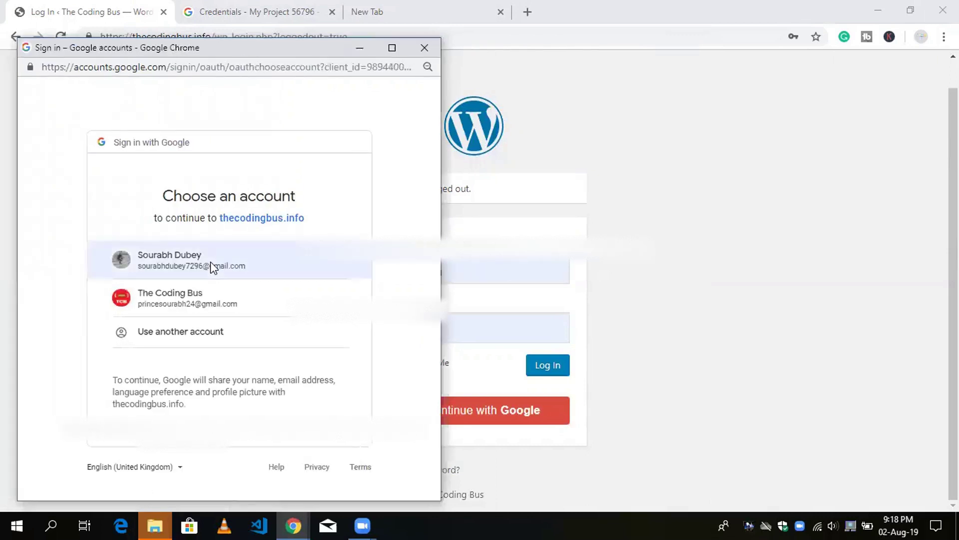
pyautogui.click(211, 261)
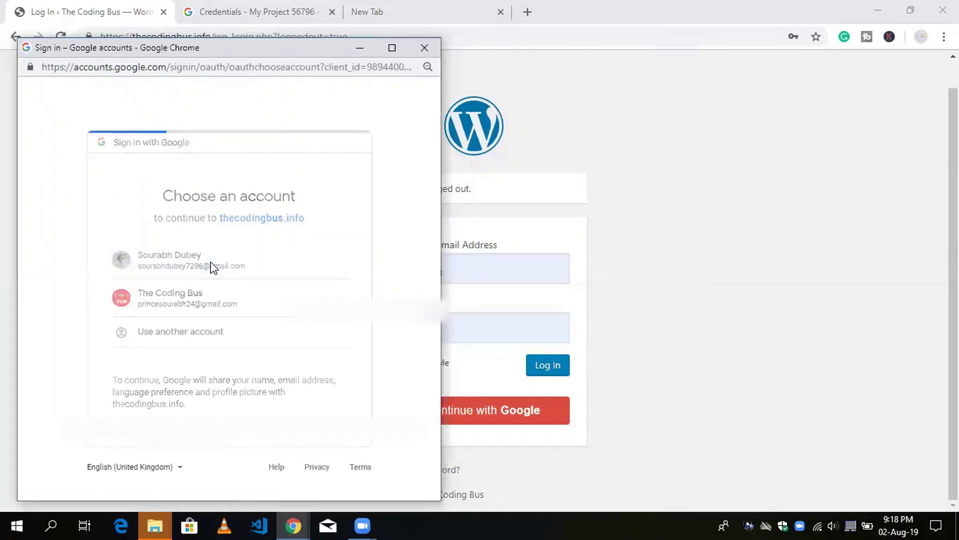